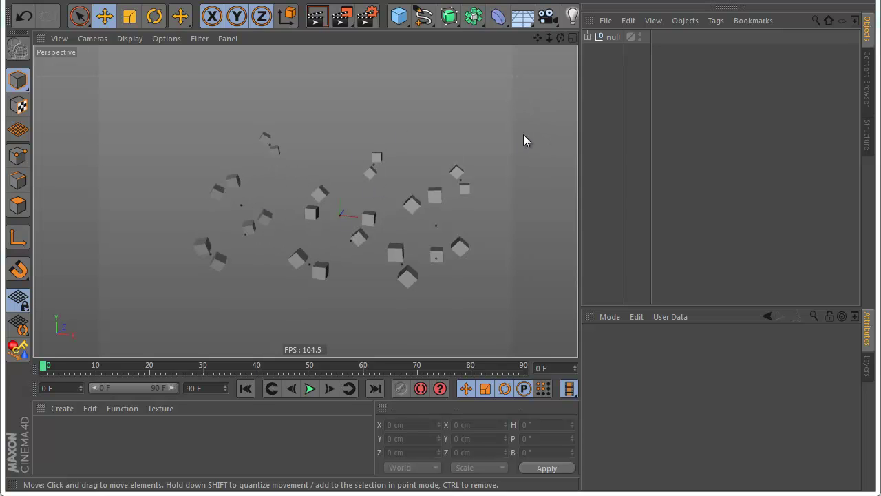
Expand the null hierarchy, nest Cube 3 and Cube 4 of the lowest Null.2 under Cube 2, and move both cubes outward together
left_click(600, 40)
left_click(588, 37)
scroll(633, 138, "down", 2)
scroll(632, 137, "down", 5)
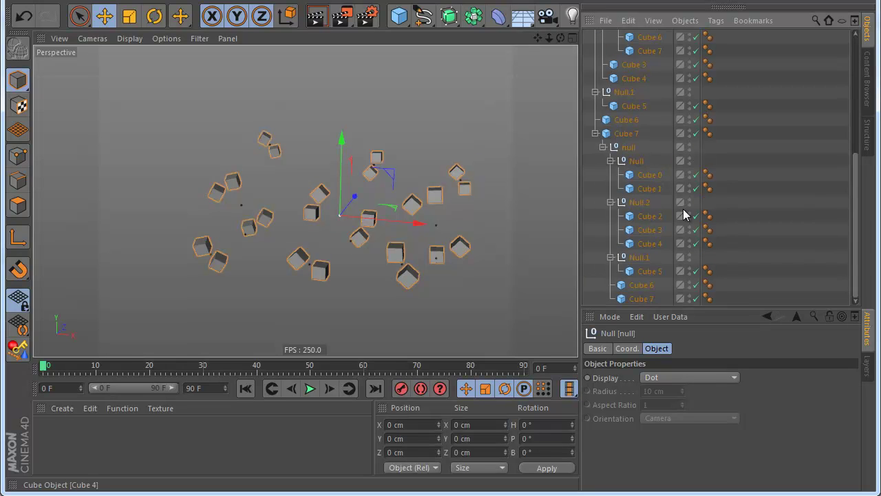
left_click(649, 232)
left_click(649, 238, "ctrl")
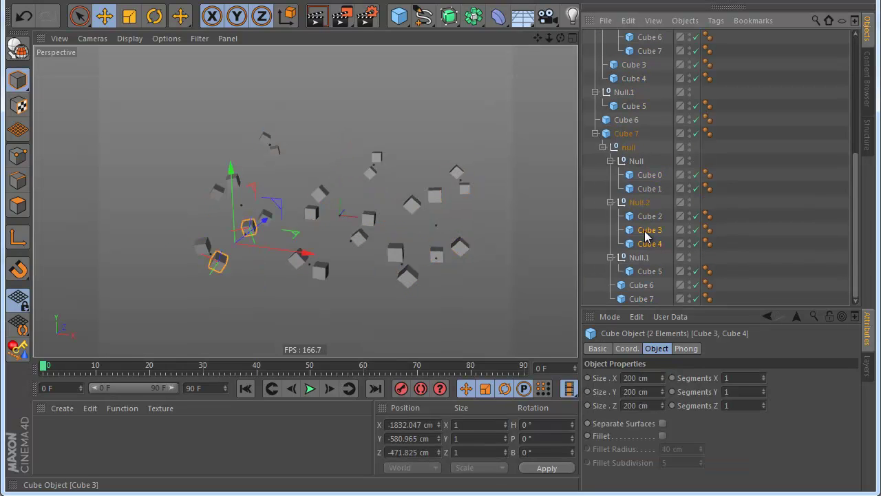
left_click_drag(636, 216, 639, 217)
left_click_drag(162, 116, 68, 85)
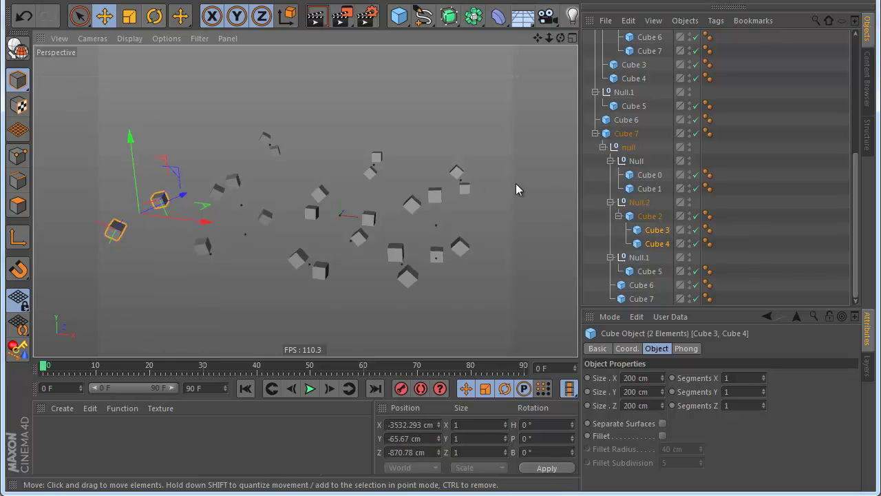
Duplicate the nested Cube 4 as a child of Cube 3 and move the copy away from the original
left_click(650, 244)
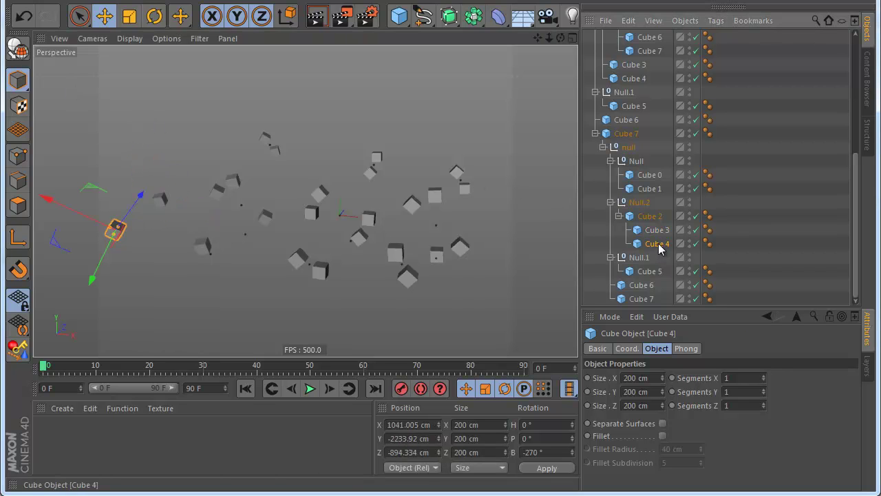
left_click_drag(643, 238, 647, 230, "ctrl")
left_click_drag(411, 313, 400, 255)
scroll(401, 255, "down", 1)
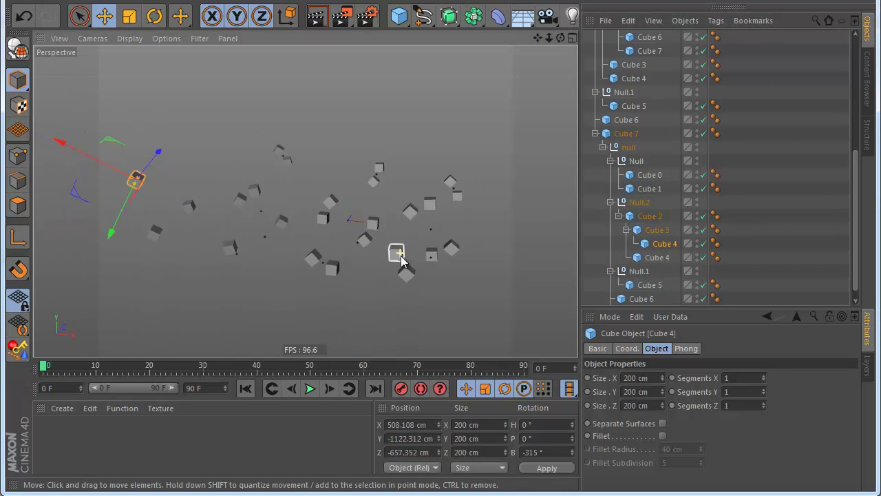
Examine the nested hierarchy of nulls and cubes together with their arrangement in the scene
left_click(735, 180)
scroll(664, 246, "down", 1)
scroll(660, 247, "up", 6)
scroll(660, 247, "down", 6)
scroll(660, 234, "up", 2)
scroll(660, 235, "up", 4)
scroll(660, 235, "down", 4)
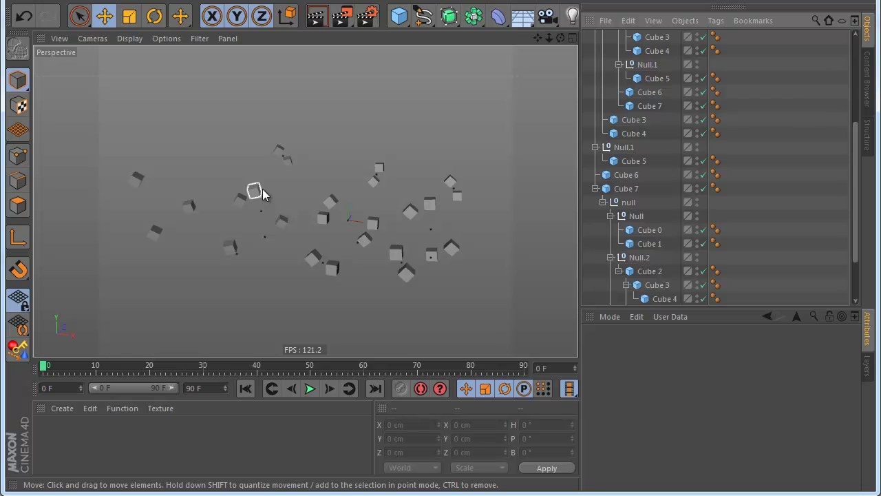
scroll(262, 194, "up", 1)
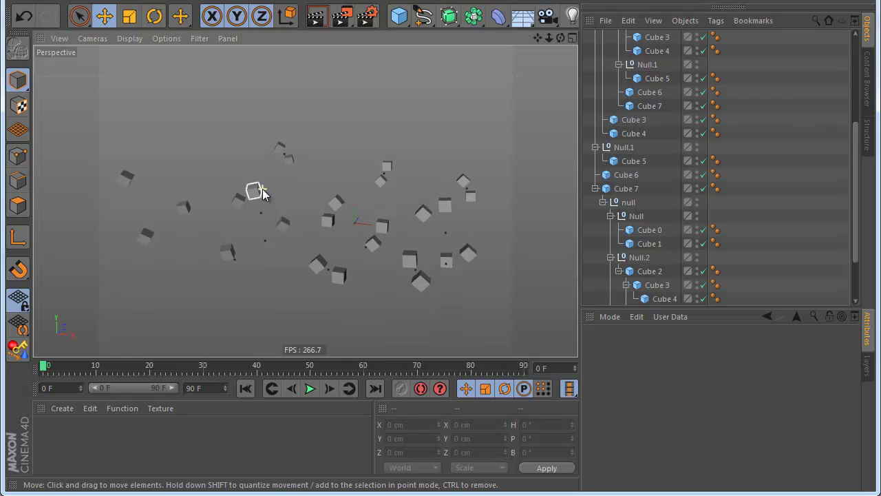
scroll(666, 97, "up", 4)
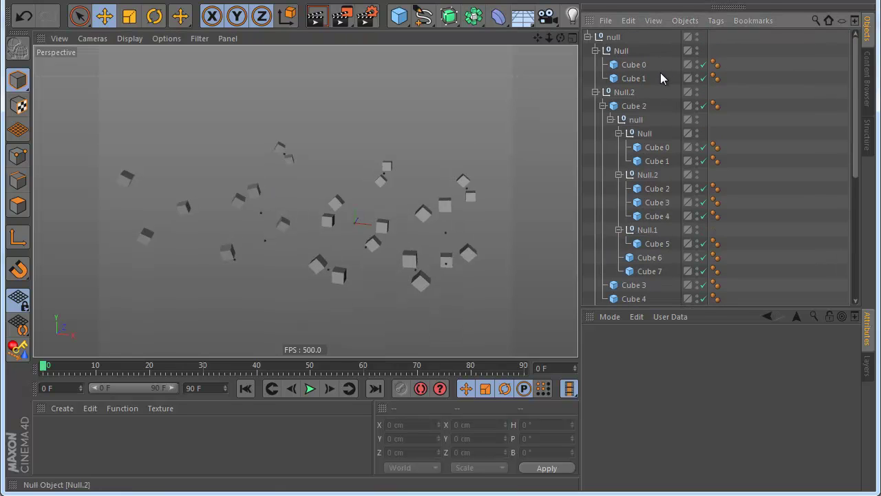
scroll(640, 205, "down", 6)
scroll(641, 221, "up", 5)
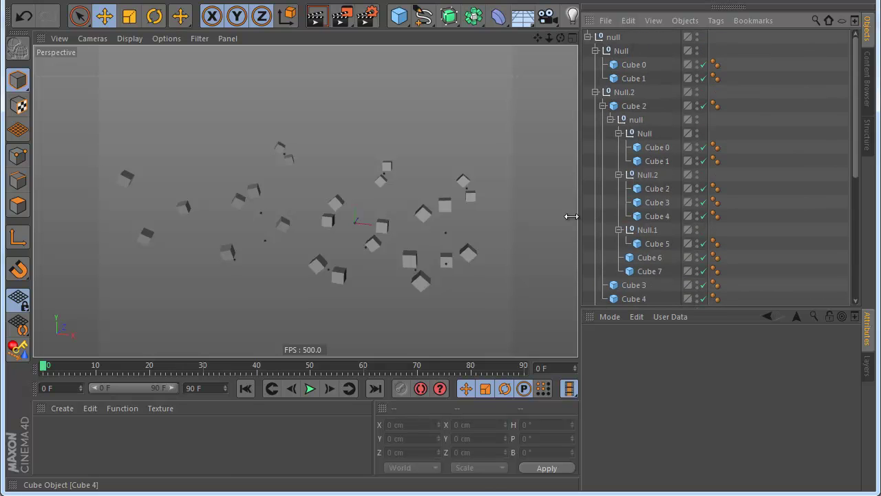
Open MagicReplace, add a Sphere to the scene, and assign it as the replacement source
left_click(18, 347)
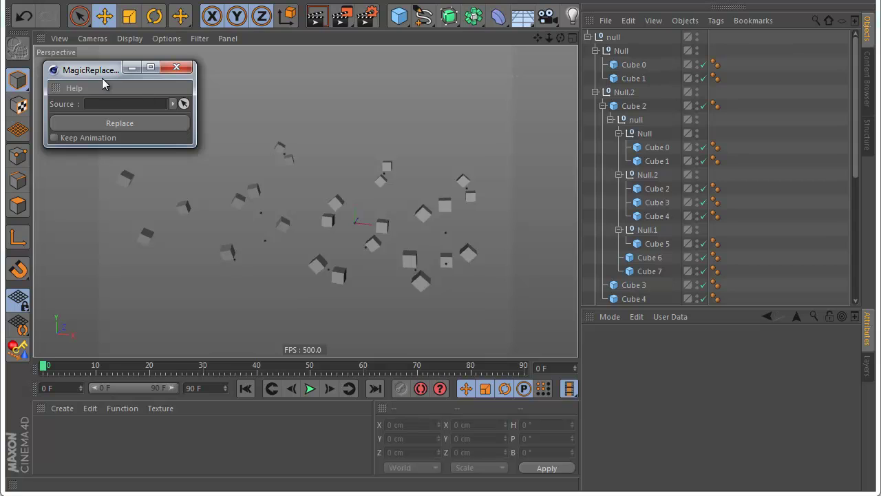
left_click_drag(105, 77, 103, 71)
left_click(400, 15)
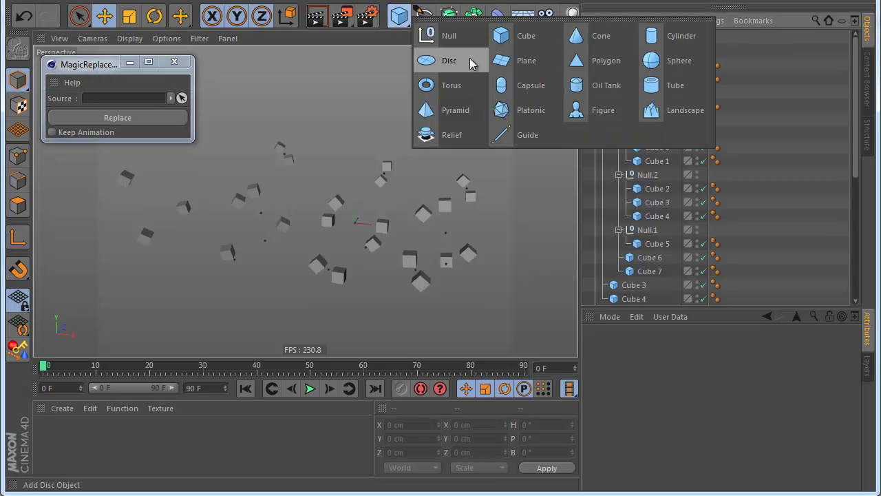
left_click(704, 65)
left_click_drag(624, 48, 157, 98)
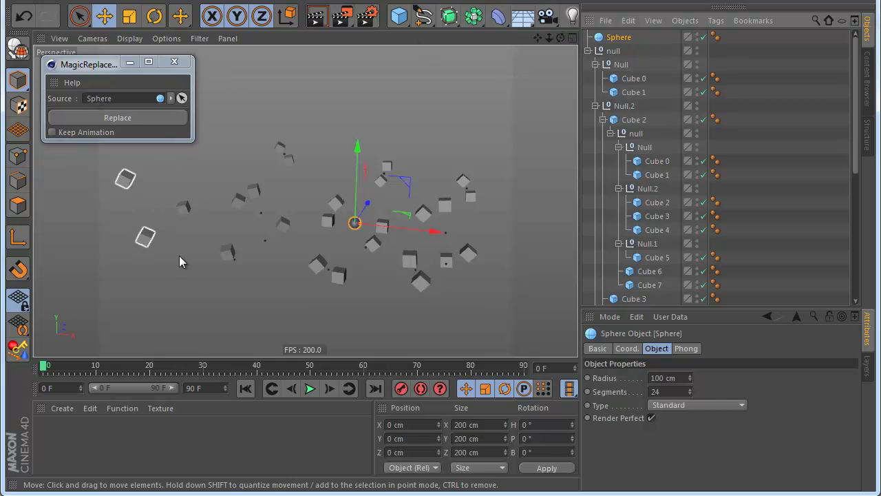
Replace the last nested Cube 7 with the source sphere and check its place in the hierarchy
left_click(302, 238)
left_click(252, 193)
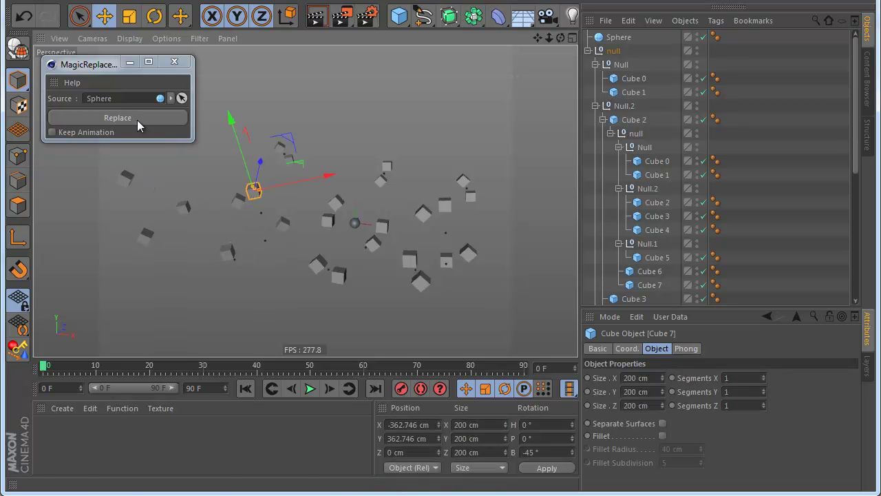
left_click(168, 121)
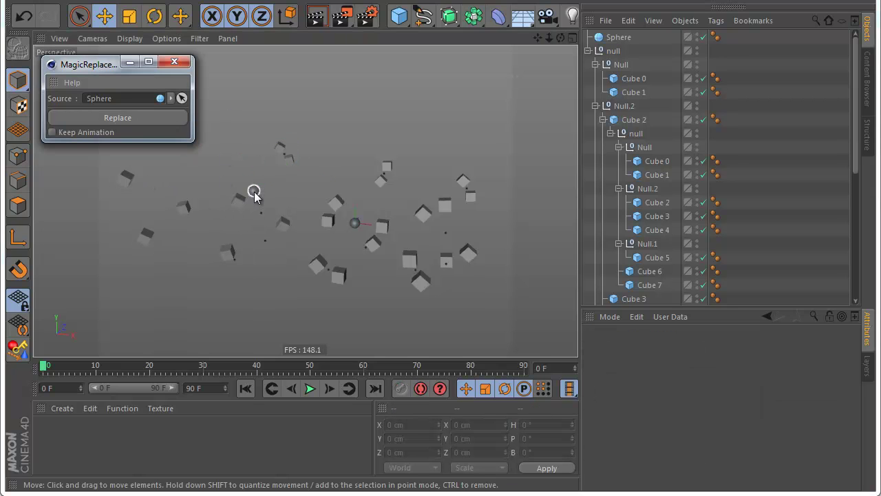
scroll(643, 191, "down", 4)
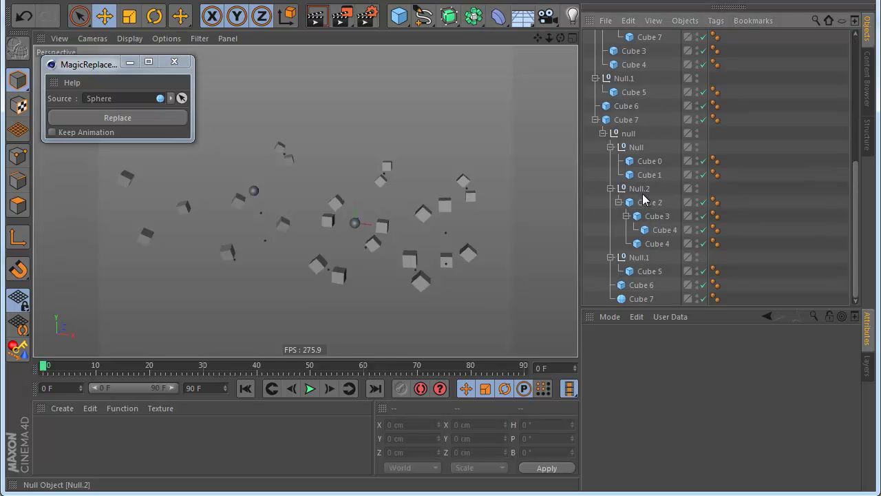
Enlarge the object list and nest Null.1 with its Cube 5 under Cube 4 in the lowest Null.2 group
left_click_drag(699, 309, 700, 458)
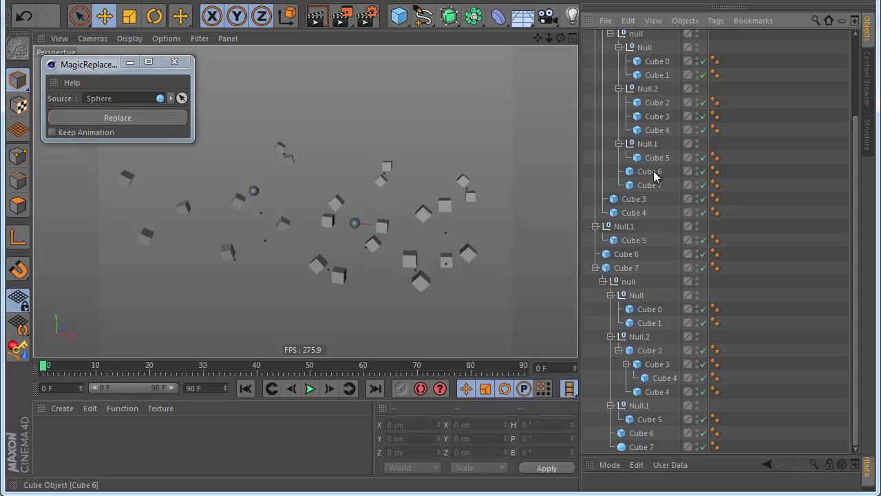
left_click(651, 351)
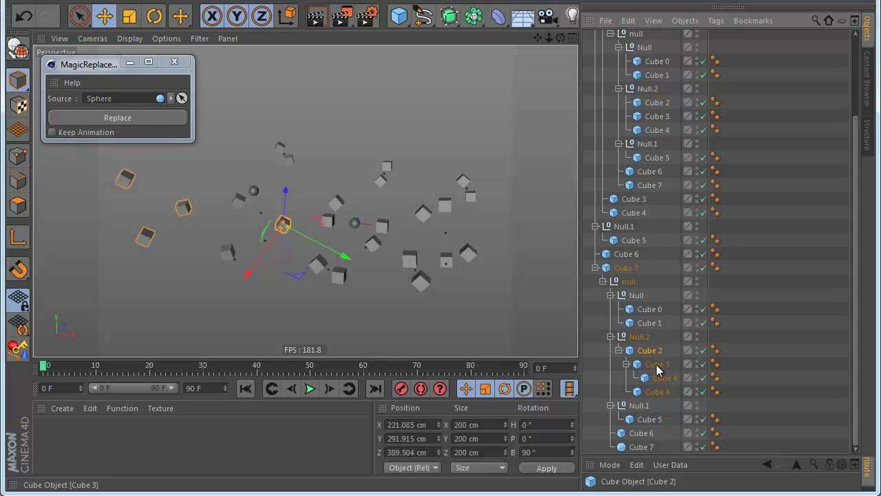
left_click_drag(658, 372, 628, 369)
left_click(626, 378)
left_click_drag(641, 420, 652, 406)
scroll(660, 419, "down", 1)
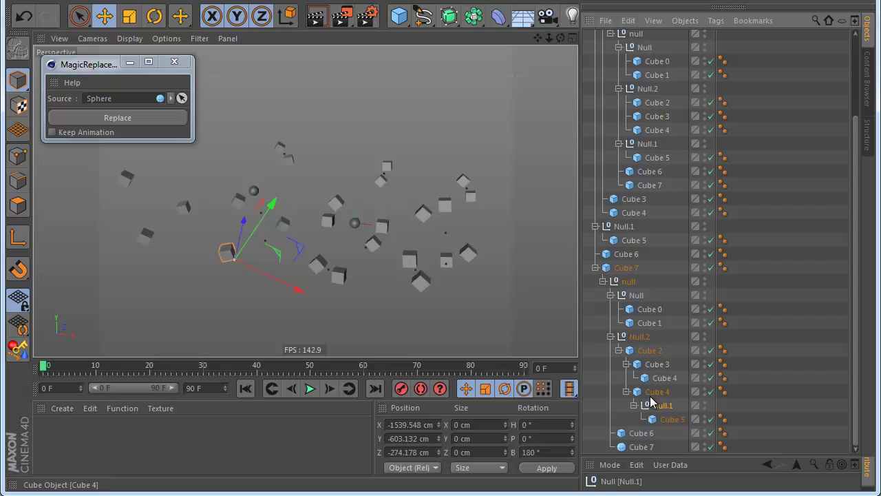
Replace the parent Cube 2 in the lowest Null.2 group with the sphere and check its child hierarchy
left_click(652, 353)
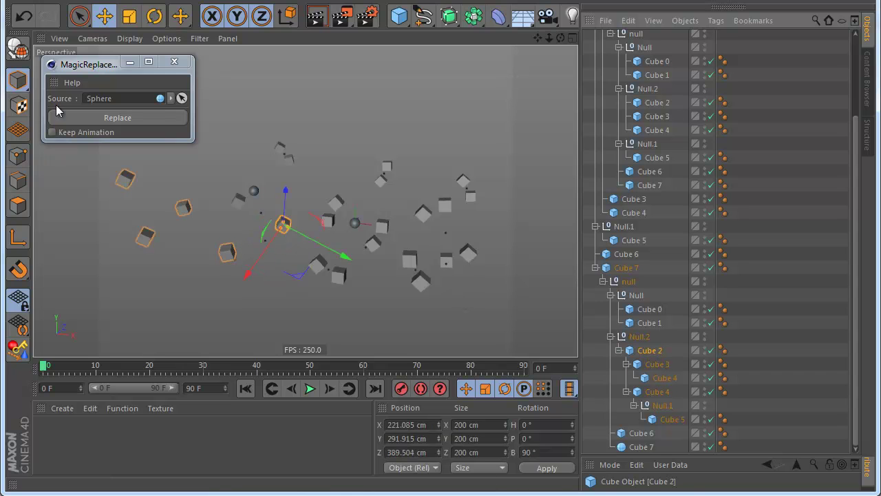
left_click(94, 116)
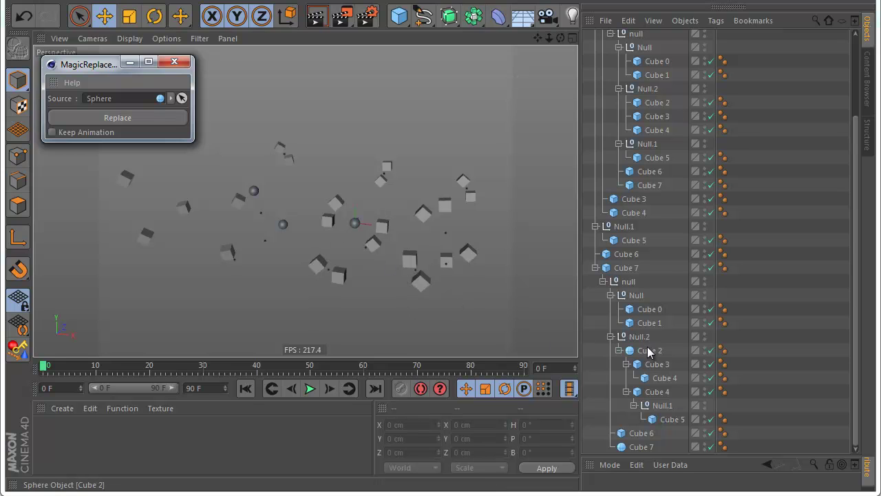
scroll(643, 350, "up", 3)
scroll(647, 324, "down", 3)
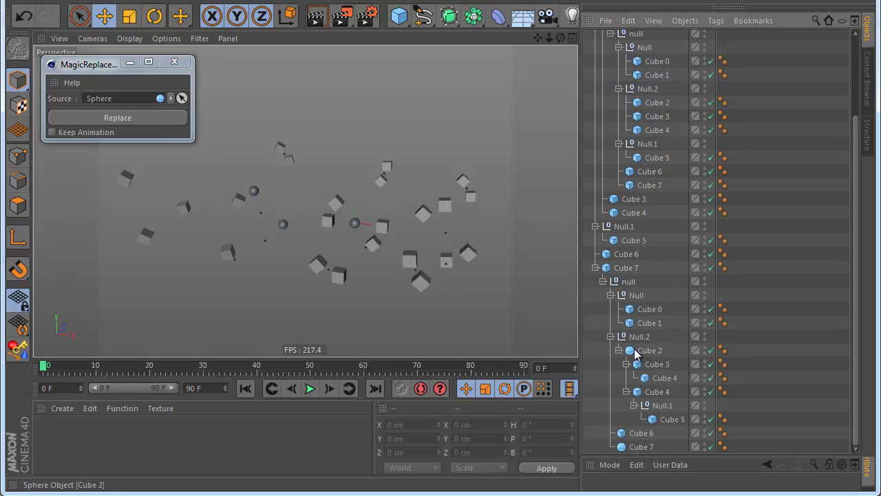
scroll(656, 371, "up", 3)
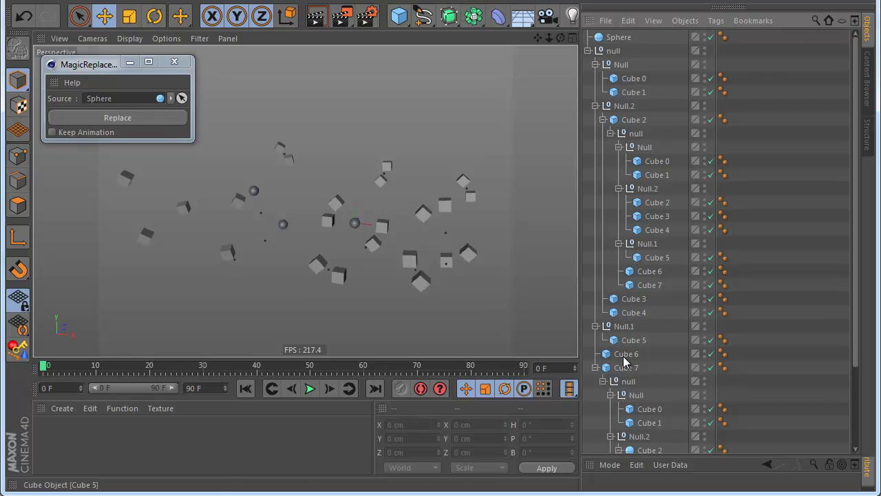
Replace the parent Cube 7 with the sphere, as well as its nested Cube 3, both Cube 4 objects and Cube 5
left_click(341, 207)
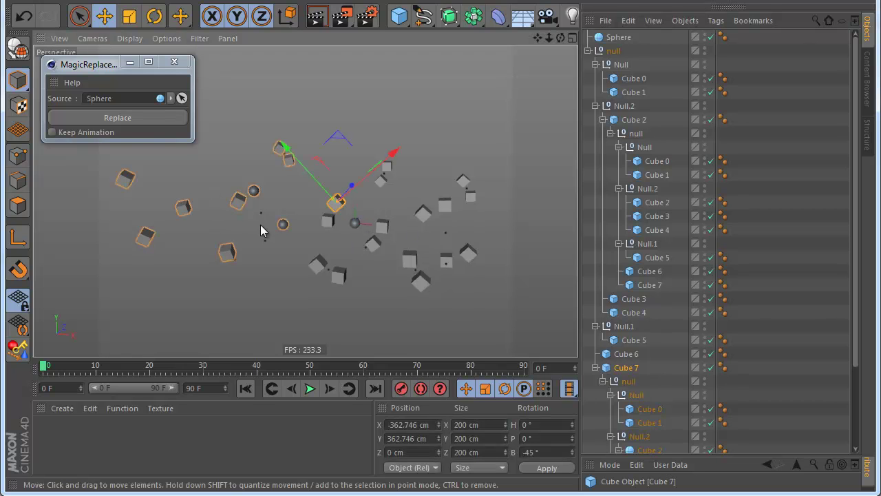
left_click(130, 118)
left_click(183, 207)
left_click(227, 252, "shift")
left_click(145, 237, "shift")
left_click(124, 179, "shift")
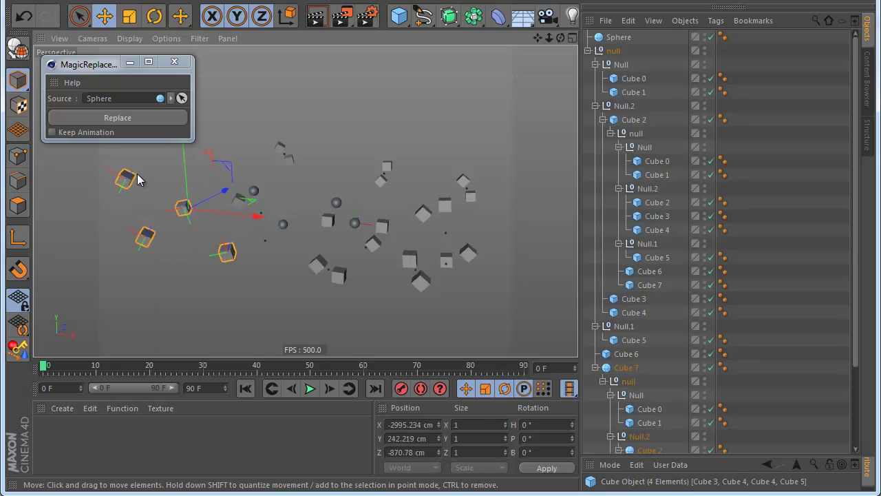
left_click(153, 117)
Add a Torus to the scene and assign it as the MagicReplace source
left_click(399, 15)
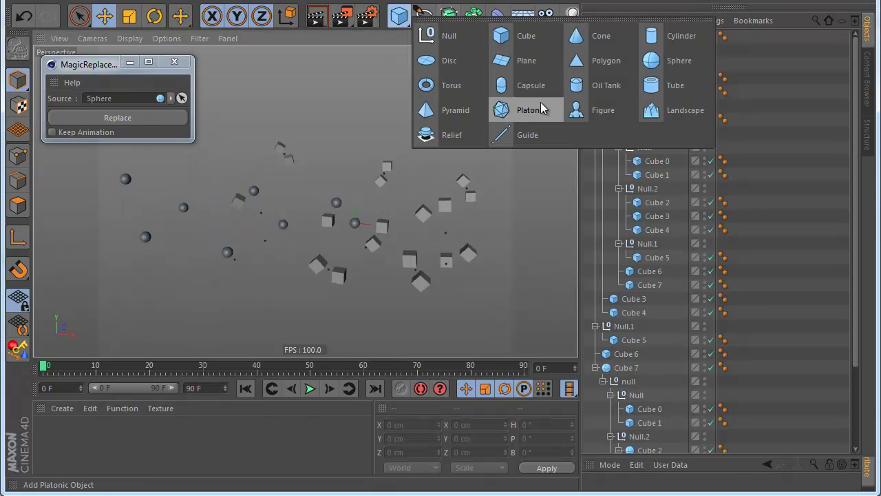
left_click(454, 85)
left_click_drag(613, 38, 187, 76)
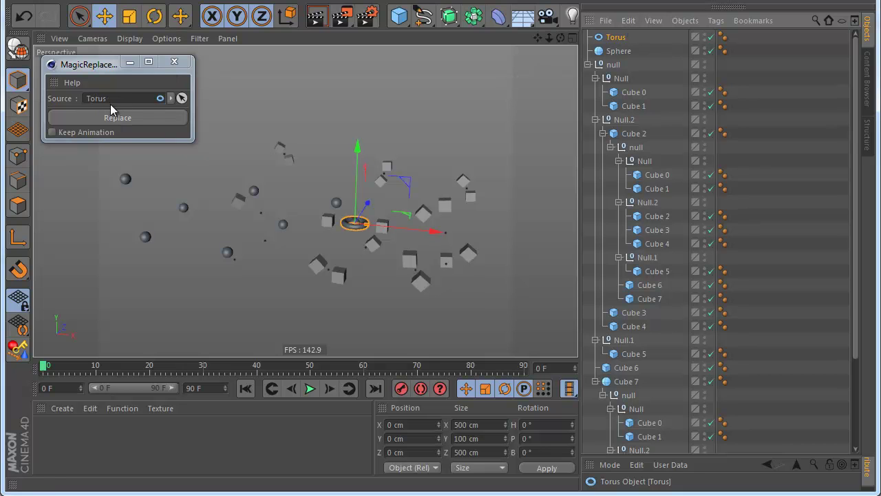
Replace Cube 1 and Cube 7 inside the upper Cube 2 hierarchy with the torus
left_click(446, 204)
left_click(473, 197, "shift")
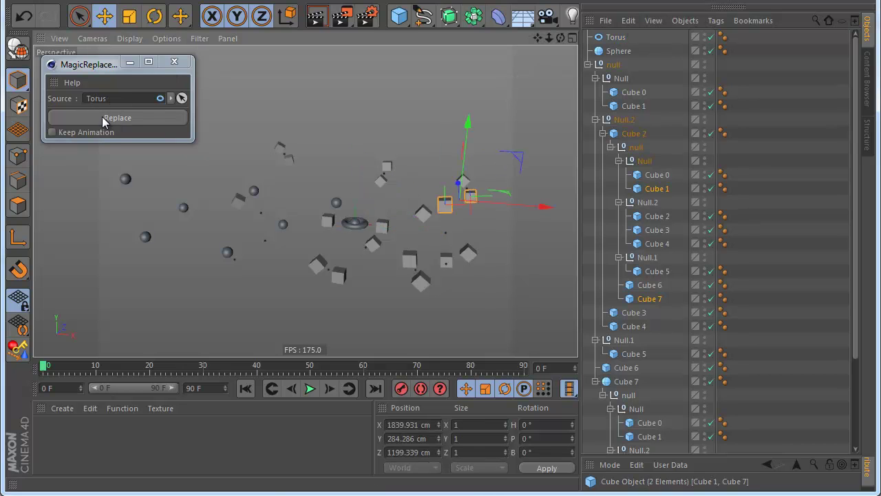
left_click(102, 116)
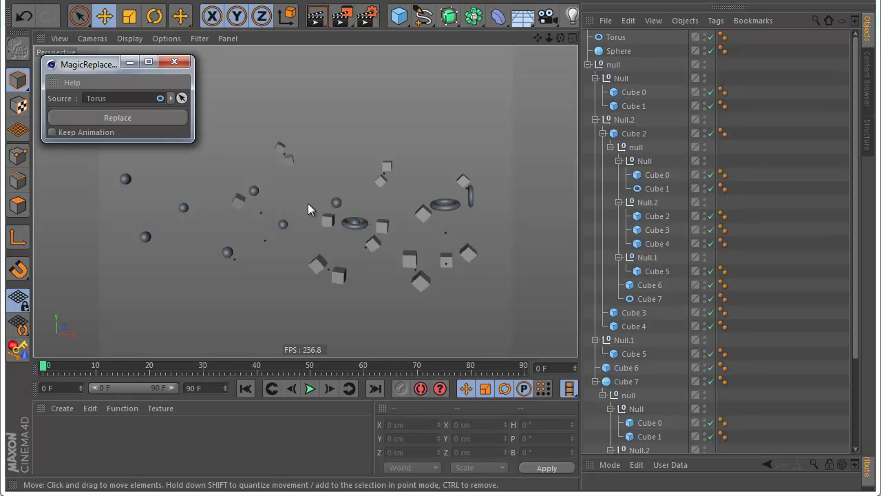
left_click(587, 64)
left_click(587, 64)
Animate Cube 5 under the main Null.1 with position keyframes at frames 0 and 90, moving it outward, and play the animation
left_click(319, 263)
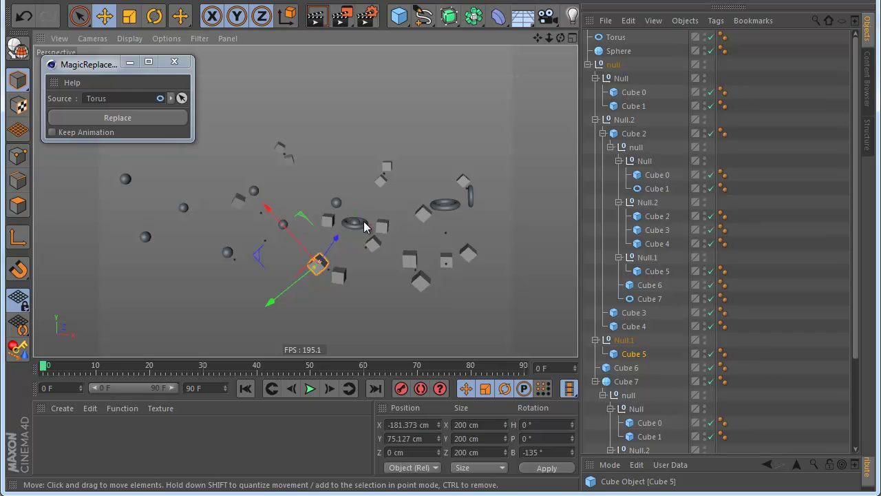
left_click_drag(59, 368, 568, 373)
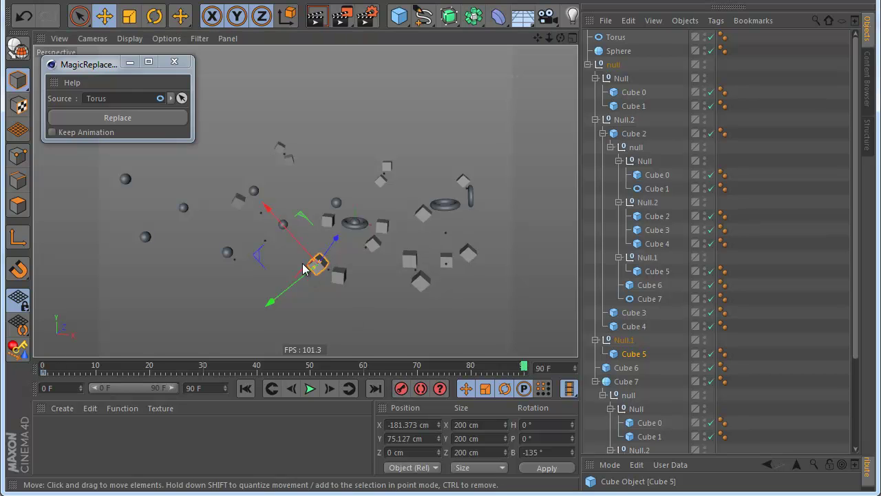
left_click_drag(299, 246, 442, 311)
left_click(401, 388)
left_click(245, 388)
left_click(309, 389)
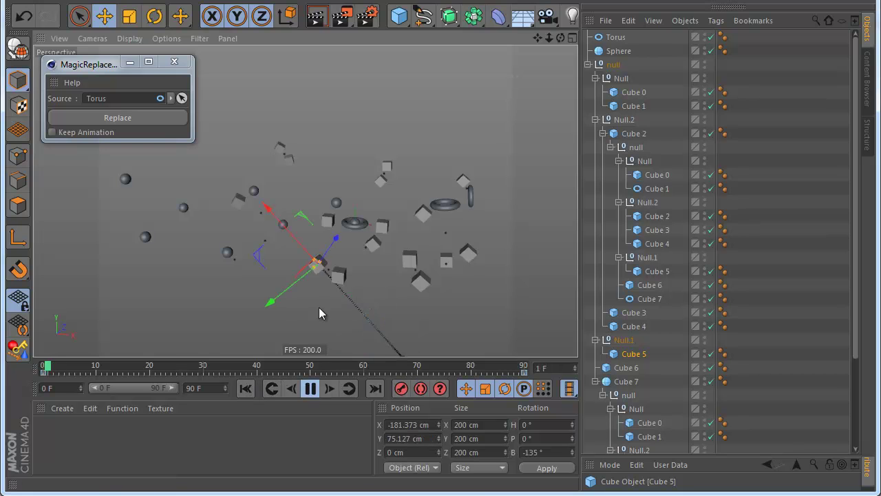
left_click(310, 388)
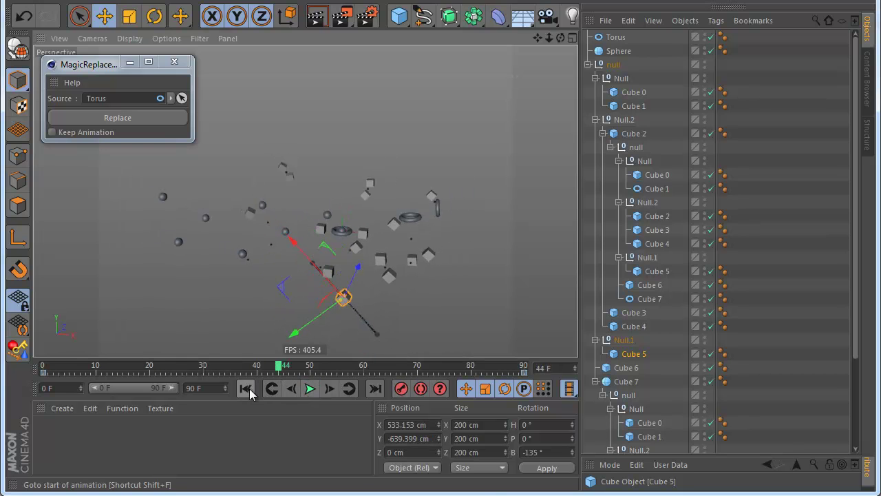
Try to replace the animated Cube 5 with the torus without Keep Animation, play the timeline, and undo the replacement
left_click(245, 388)
left_click(86, 120)
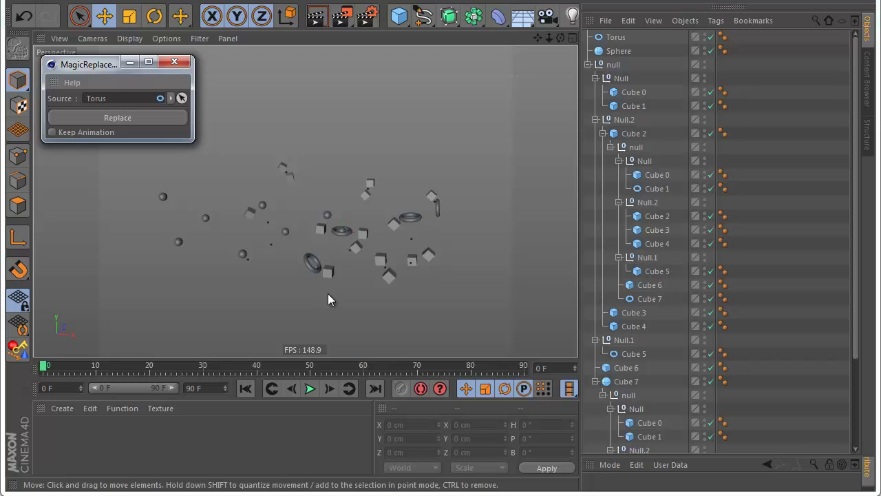
left_click(310, 388)
left_click(310, 388)
left_click(245, 388)
left_click(23, 15)
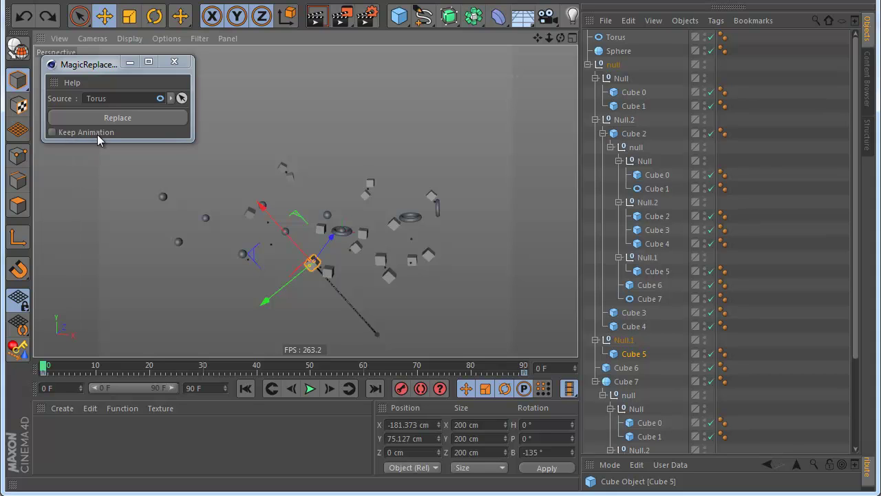
Replace the animated Cube 5 under the main Null.1 with the torus using Keep Animation, and play the timeline
left_click(53, 133)
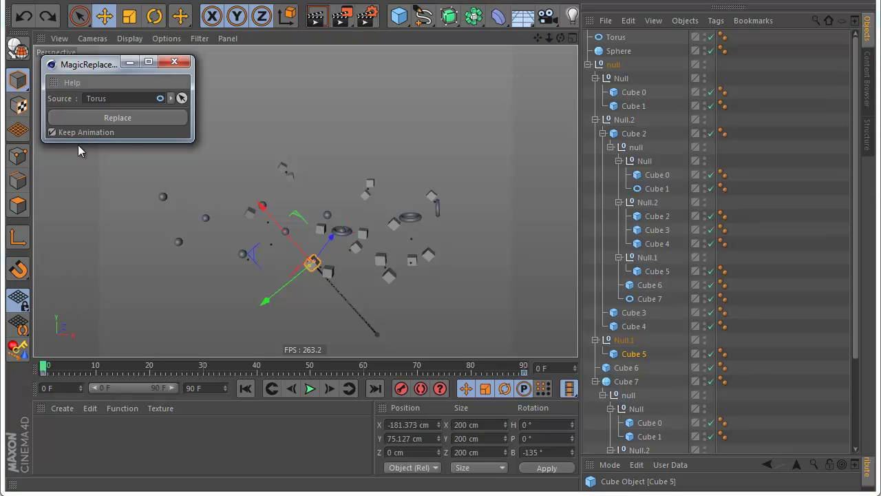
left_click(142, 121)
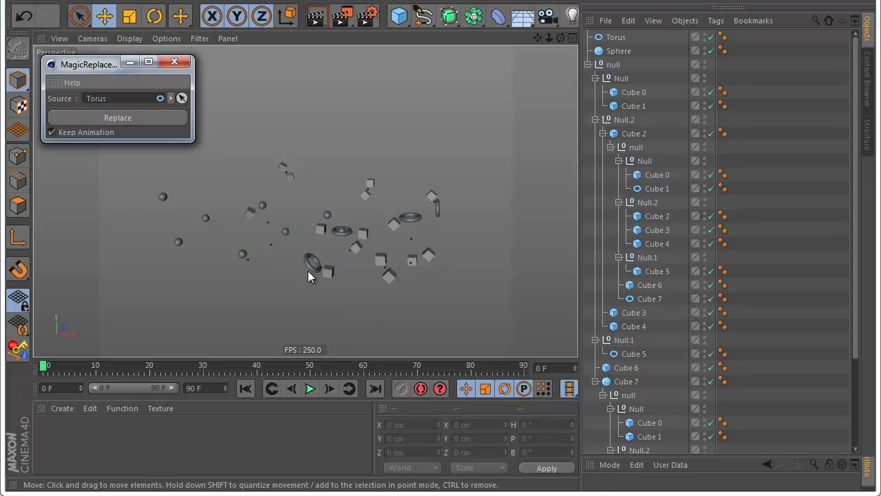
left_click(310, 388)
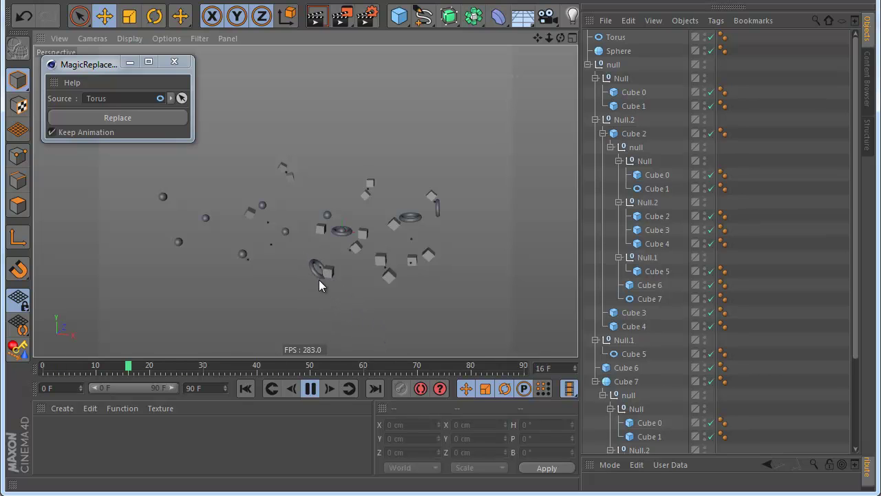
left_click(310, 388)
left_click(246, 389)
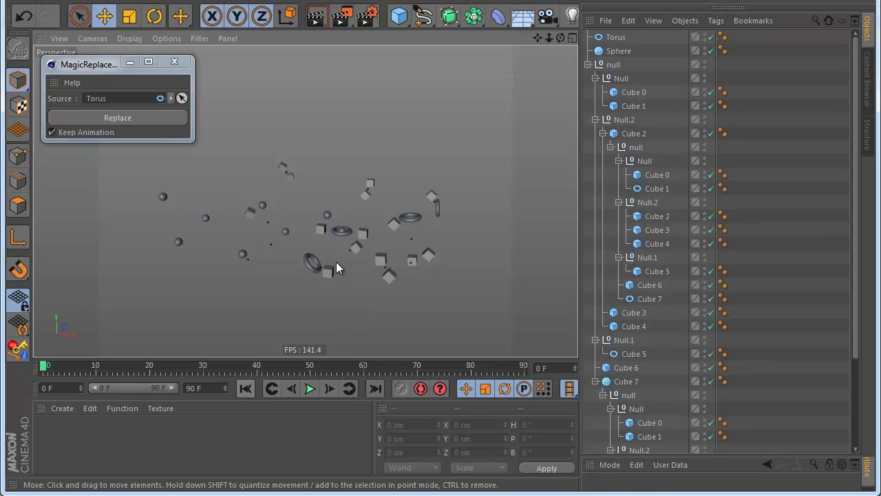
Animate Cube 4 under the main Null.2 with position keyframes at frames 0 and 90, moving it sideways to about X 1763 cm
left_click(327, 279)
left_click_drag(46, 367, 524, 367)
left_click_drag(395, 316, 493, 329)
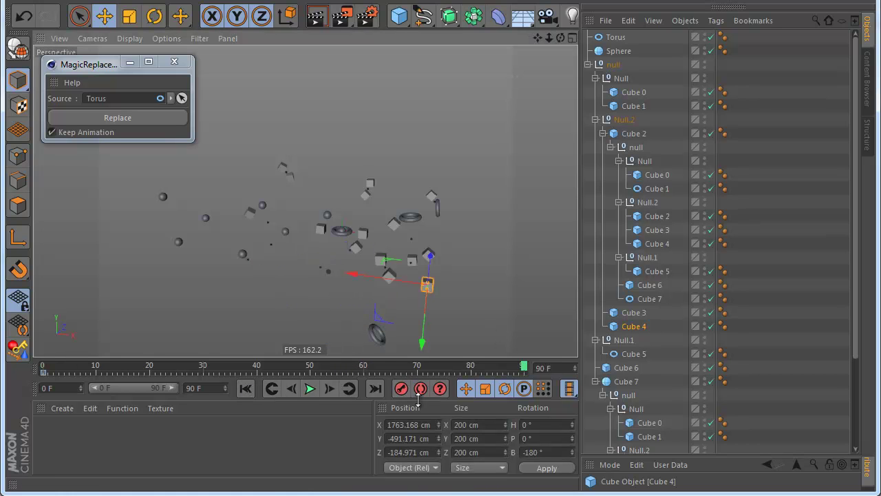
left_click(401, 389)
left_click(246, 389)
Animate the nested Cube 2 with position keyframes at frames 0 and 90, moving it outward to about Y 2220 cm, and play the timeline
left_click(428, 256)
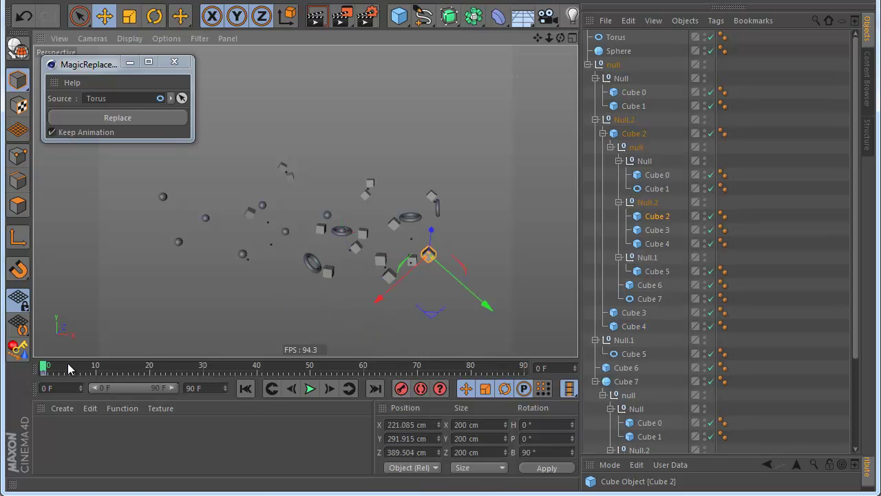
left_click_drag(49, 371, 524, 369)
left_click_drag(464, 322, 536, 259)
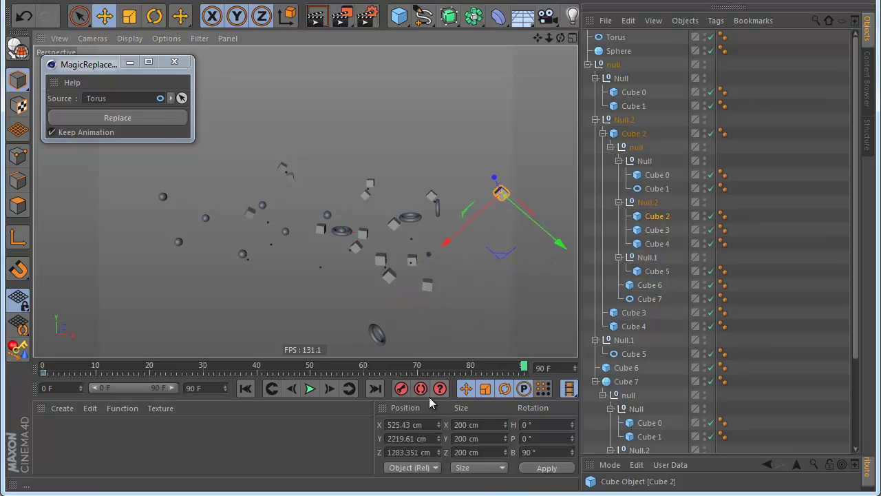
left_click(400, 388)
left_click(246, 388)
left_click(309, 389)
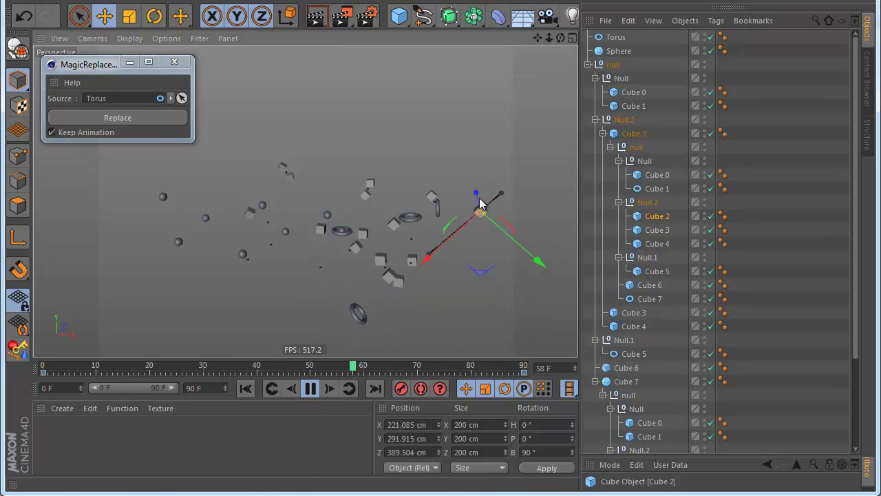
left_click(310, 389)
left_click(242, 388)
Replace the animated Cube 4 and nested Cube 2 together with the torus, keeping their animation, and play the timeline
left_click(327, 270)
left_click(420, 261, "shift")
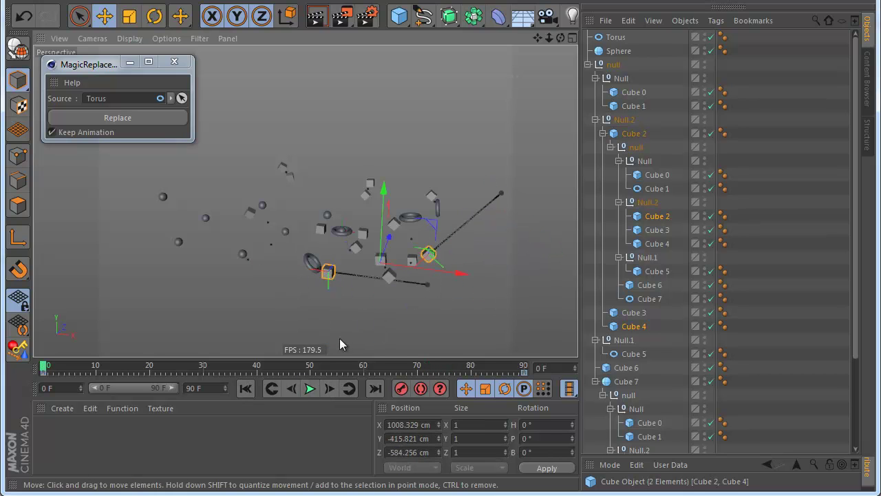
left_click(152, 118)
left_click(310, 388)
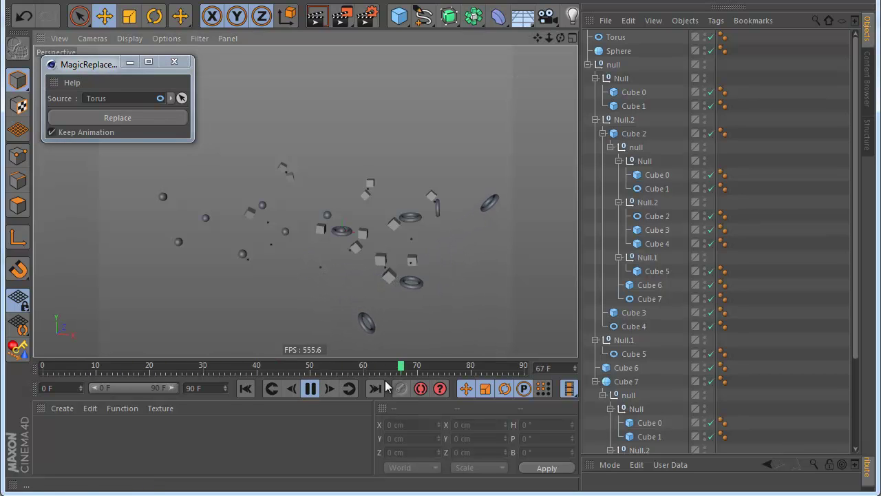
left_click(311, 388)
left_click(246, 388)
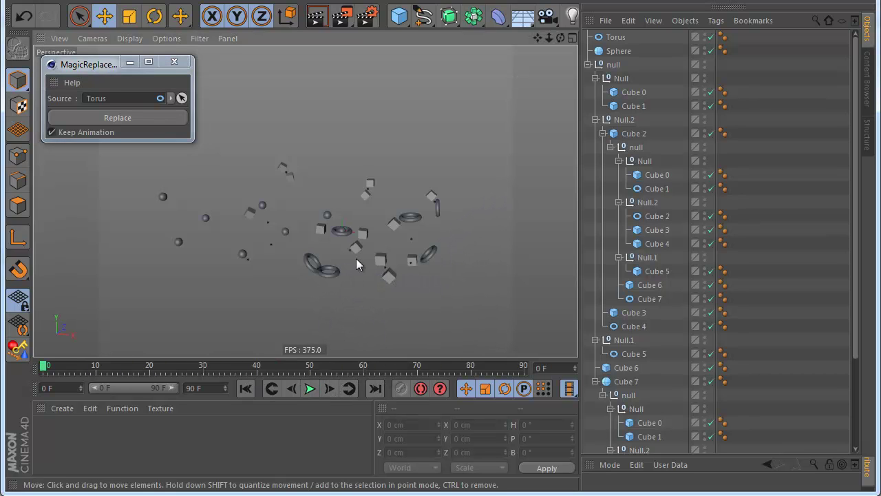
Undo all replacements, keyframes and added source objects until only the original cube hierarchy remains
scroll(357, 261, "up", 2)
left_click(29, 23)
left_click(28, 23)
left_click(29, 23)
left_click(28, 24)
left_click(27, 23)
left_click(27, 23)
left_click(27, 23)
left_click(28, 22)
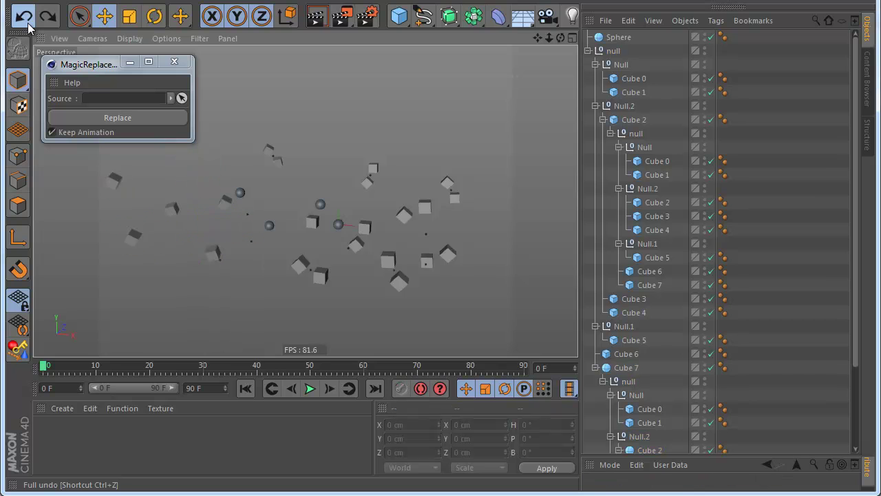
left_click(28, 23)
left_click(27, 22)
left_click(28, 23)
left_click(27, 22)
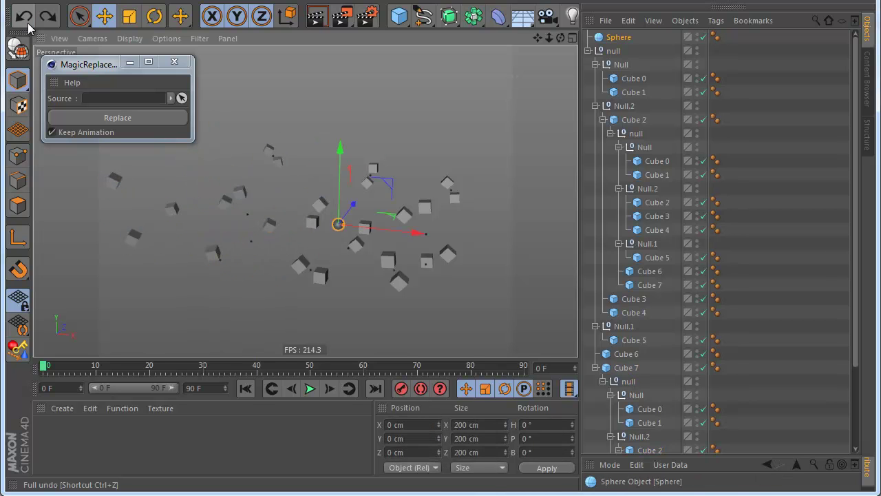
left_click(28, 23)
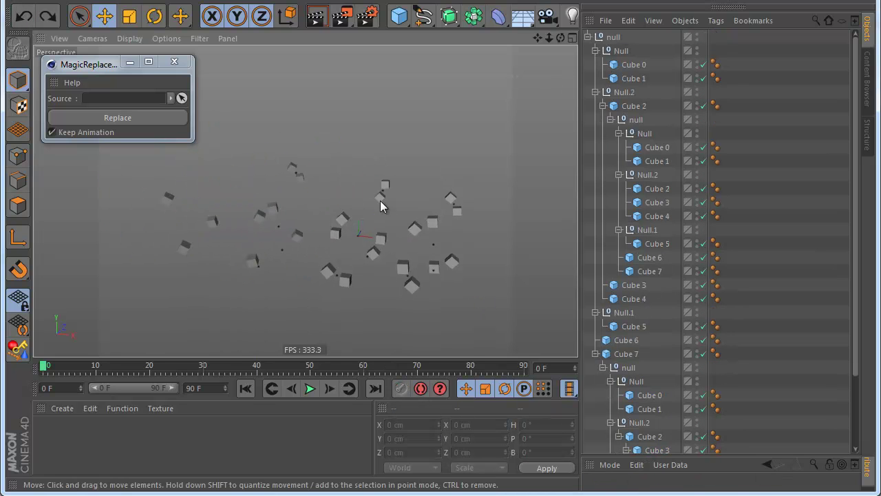
Add a Sphere primitive to the scene
scroll(330, 238, "up", 1)
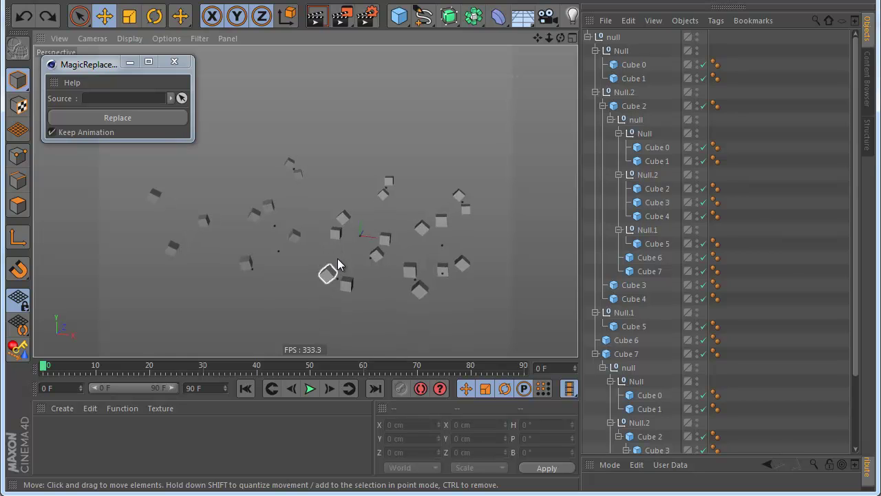
left_click(398, 15)
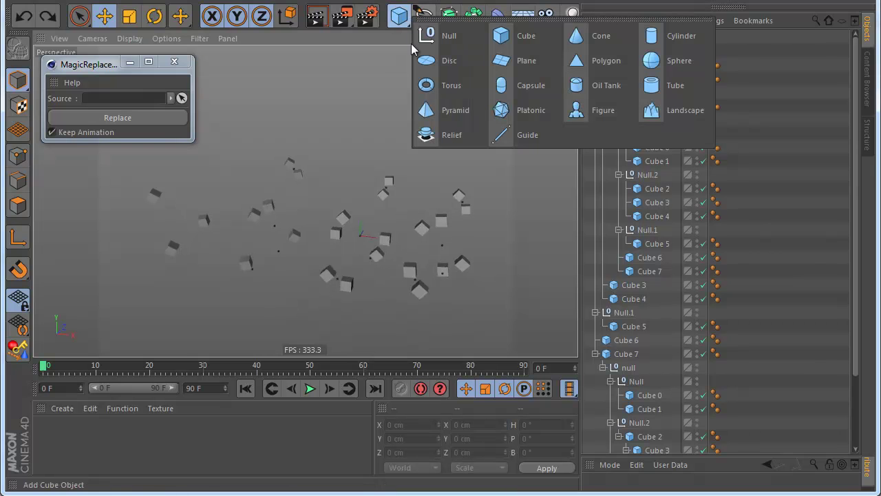
left_click(682, 64)
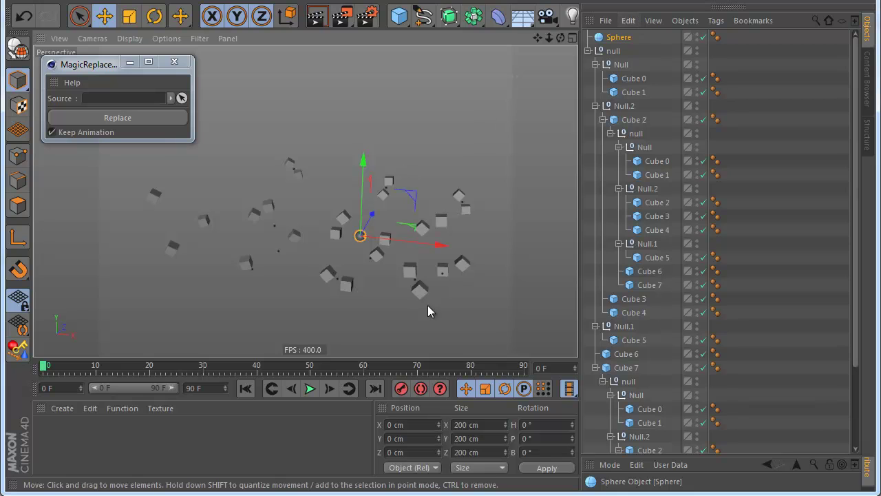
Animate the sphere with position keyframes at frames 0 and 90, moving it to about X -671, Y 2108, Z 446 cm, and play it
left_click(401, 388)
left_click_drag(42, 367, 385, 376)
left_click_drag(468, 331, 440, 226)
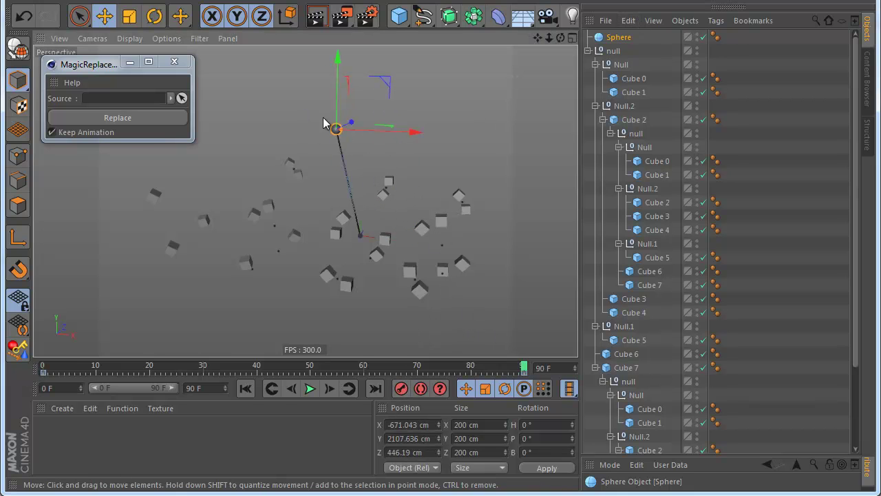
left_click(245, 388)
left_click(310, 388)
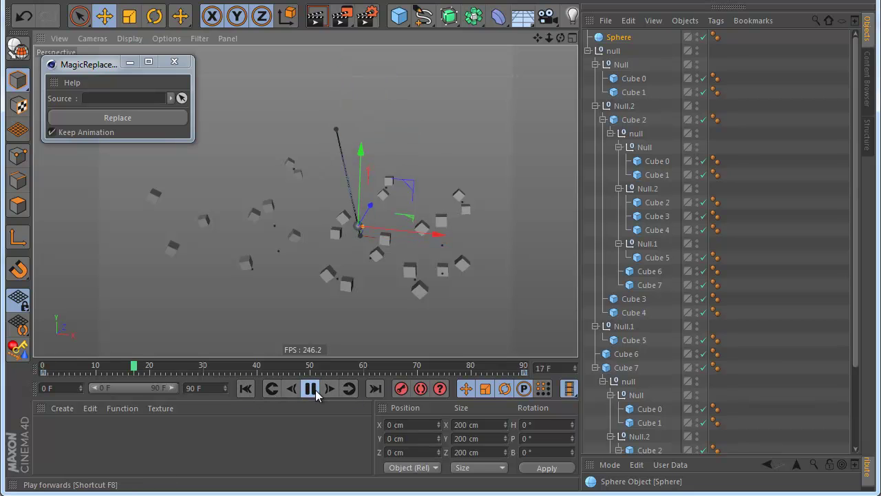
left_click(310, 388)
left_click(245, 388)
Assign the animated Sphere as the MagicReplace source, replace one cube in the Cube 7 hierarchy with it, and play the timeline
left_click_drag(622, 39, 115, 99)
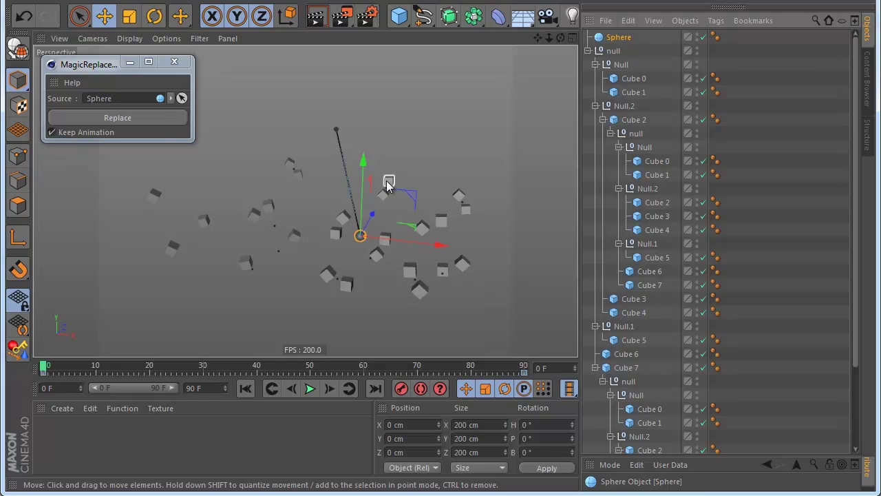
left_click(298, 235)
left_click(247, 263)
left_click(151, 118)
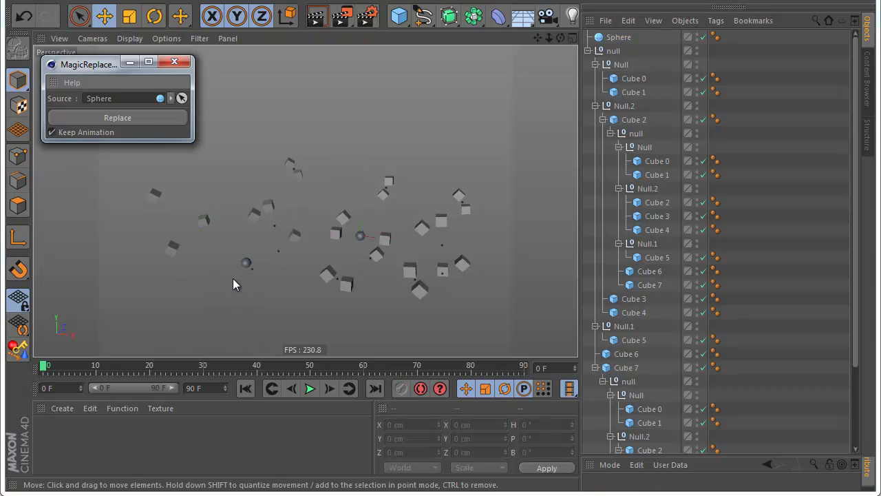
left_click(310, 389)
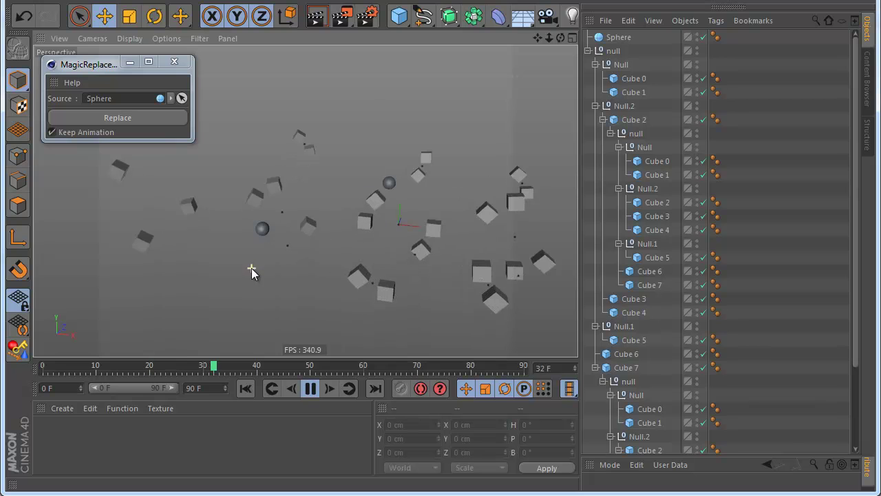
left_click(311, 388)
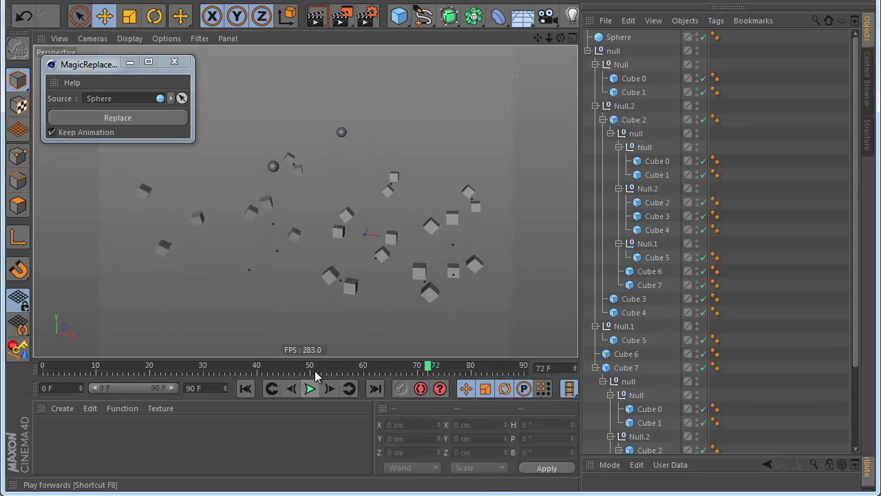
left_click(245, 388)
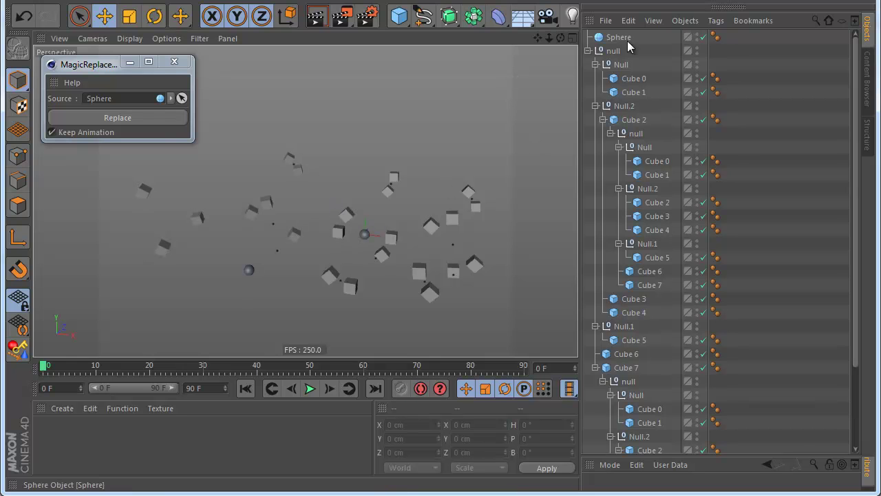
Group the animated sphere under a null named Pivot
left_click(364, 234)
double_click(620, 37)
type("Pivot")
key("Return")
Move Pivot along X to about -1582 cm while previewing the sphere's motion, and assign Pivot as the MagicReplace source
left_click_drag(444, 243, 464, 242)
left_click(310, 389)
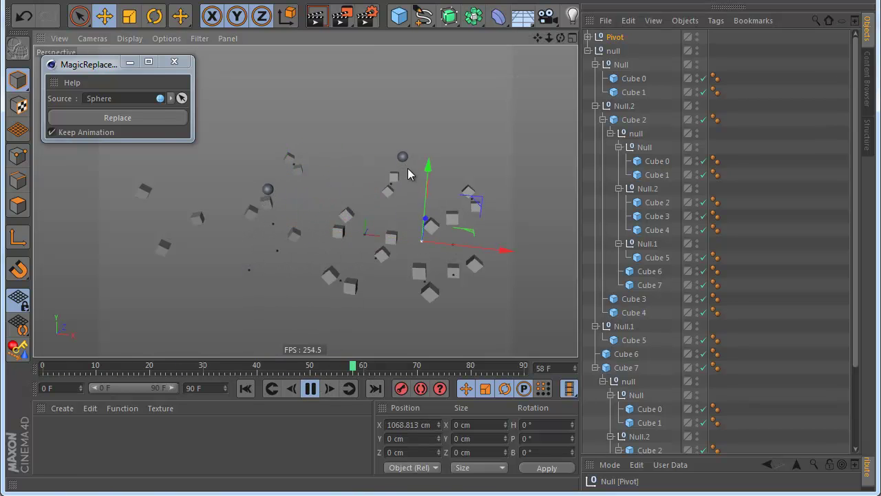
left_click(311, 388)
left_click(245, 389)
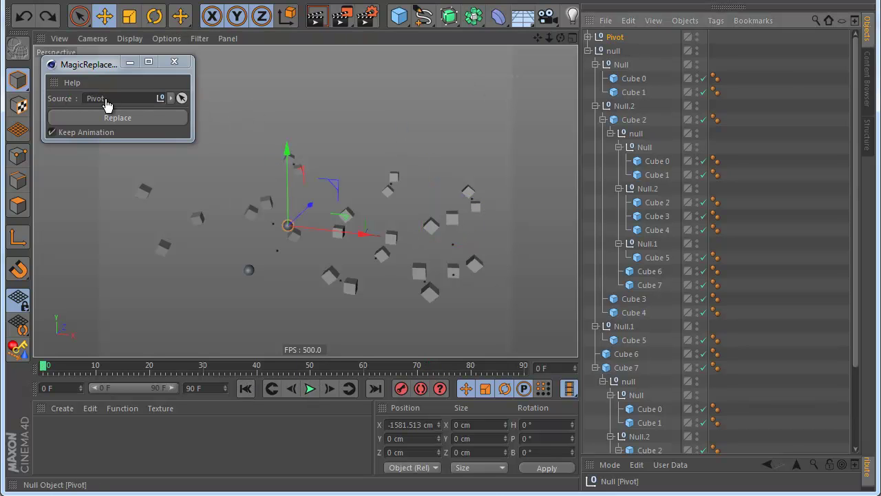
Replace Null.2, Cube 2, Cube 4, Cube 6 and Cube 7 inside the upper Cube 2 hierarchy with Pivot, and play the animation
left_click(431, 227)
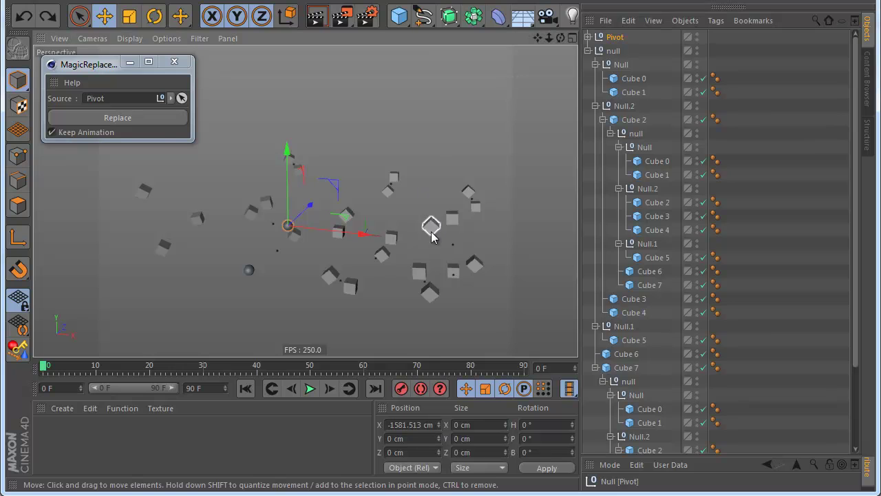
left_click(456, 222, "shift")
left_click(472, 264, "shift")
left_click(453, 274, "shift")
left_click(424, 295, "shift")
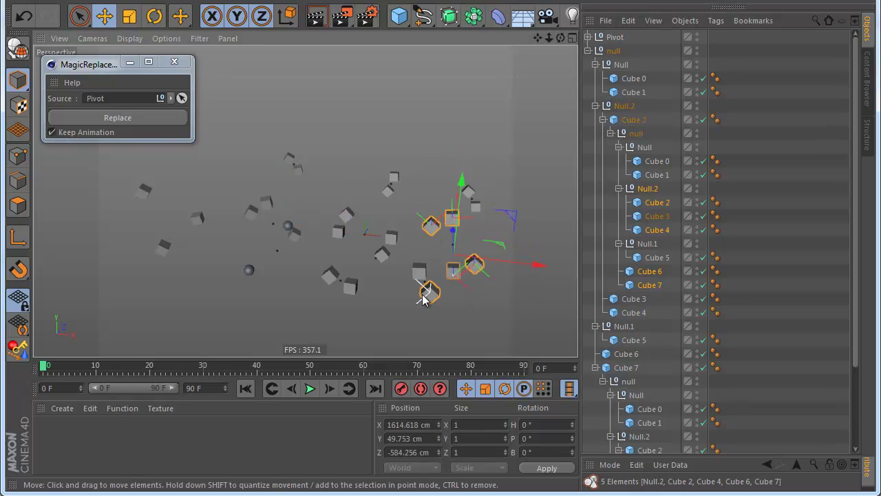
left_click(112, 119)
left_click(309, 388)
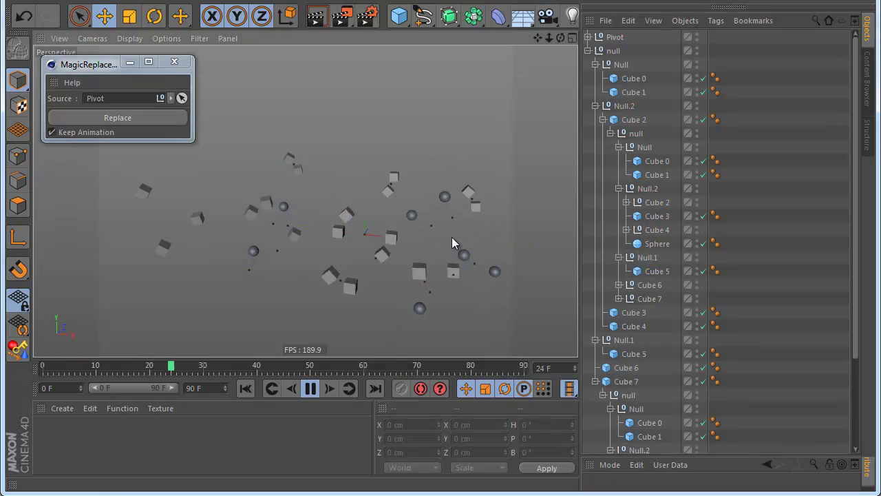
left_click(311, 388)
left_click(252, 388)
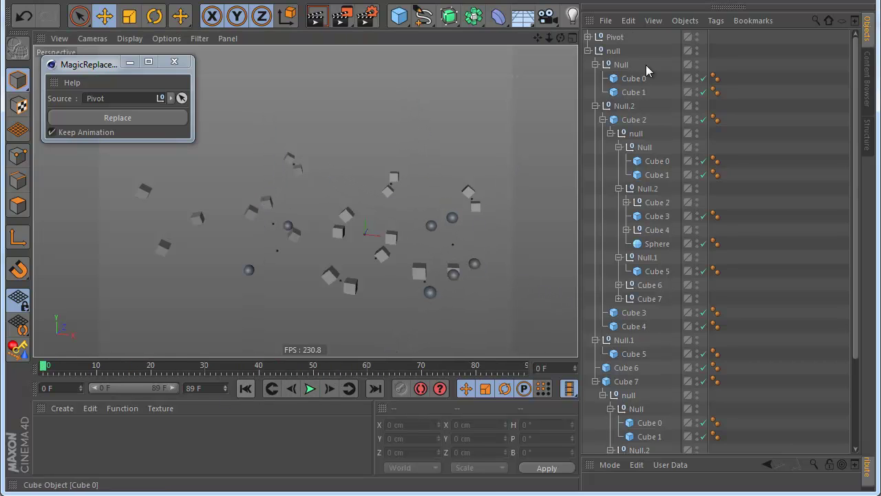
Try to apply a Surface deformer to the sphere inside Pivot
left_click(589, 36)
left_click(498, 17)
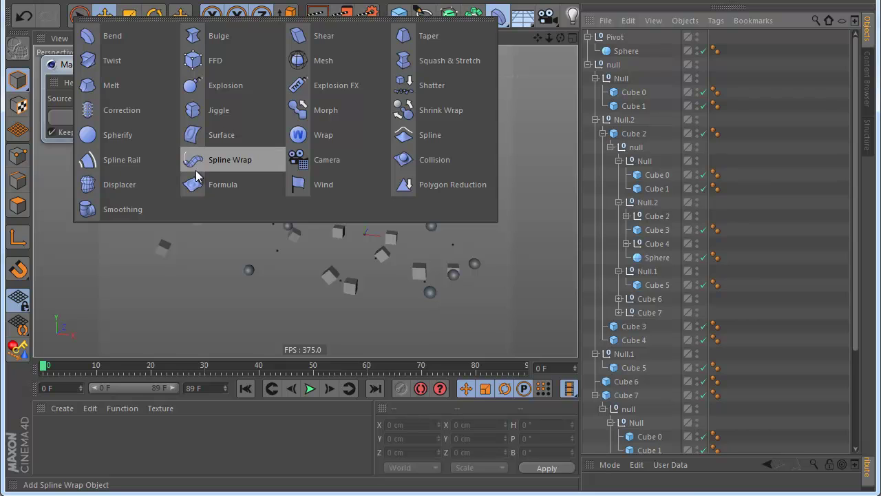
left_click(200, 136)
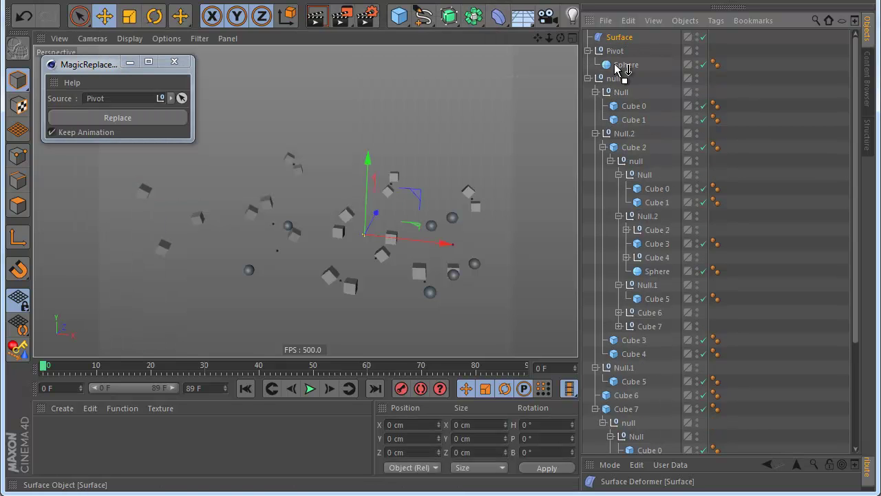
left_click_drag(616, 69, 618, 67)
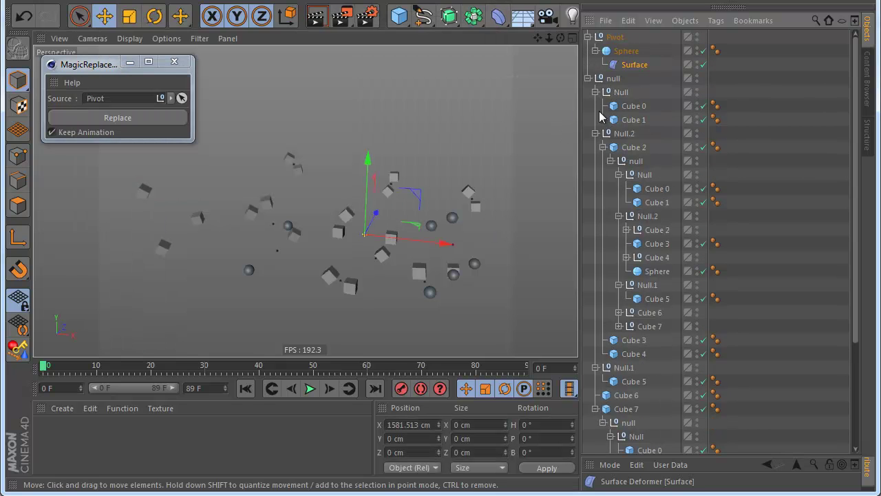
Add a Formula deformer as a child of the sphere inside Pivot, and play the animation
left_click(498, 17)
left_click(272, 183)
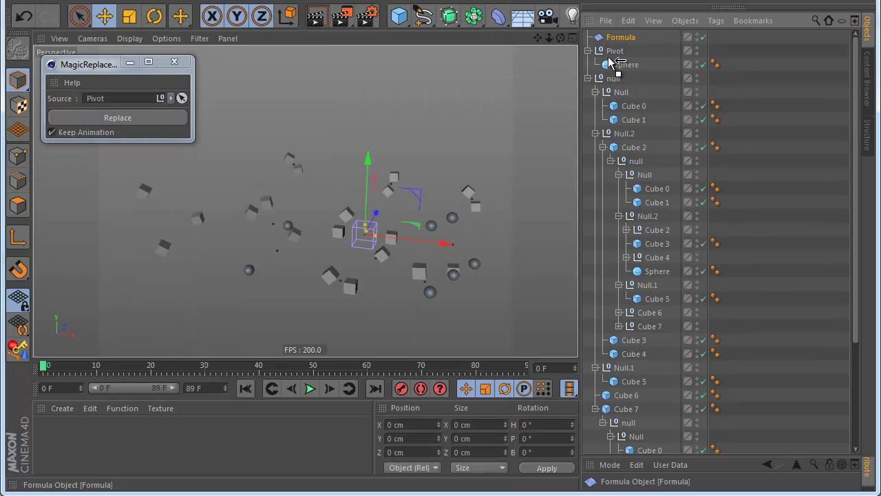
left_click_drag(606, 69, 608, 66)
left_click(310, 388)
left_click(310, 389)
left_click(245, 389)
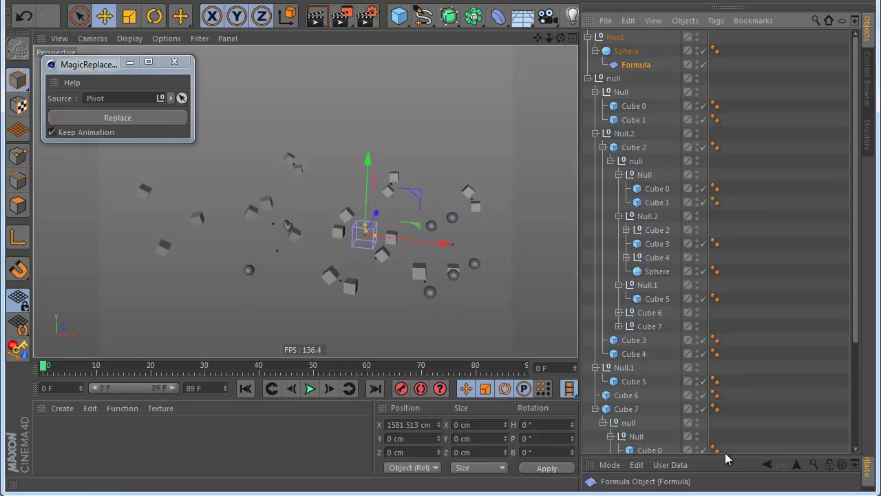
Set the Formula deformer's X position to 0 cm and play the animation to check the deformed sphere inside Pivot
left_click_drag(721, 455, 720, 303)
left_click(627, 343)
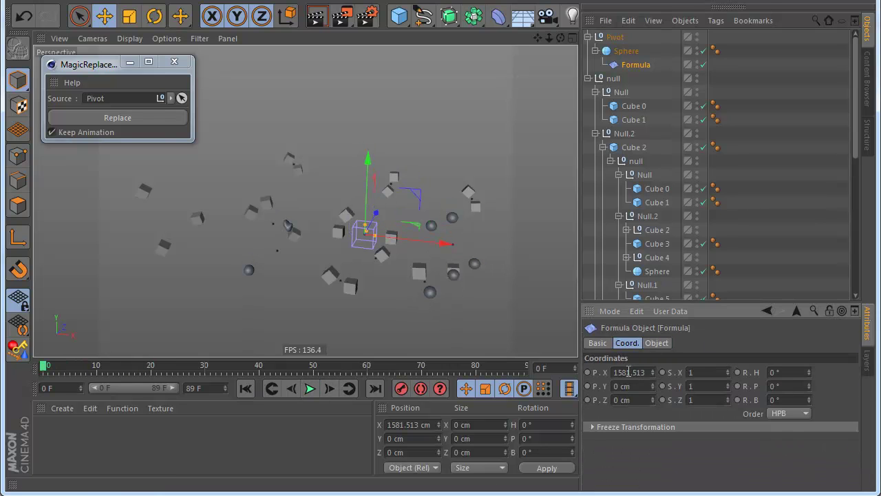
left_click(631, 376)
type("0")
key("Return")
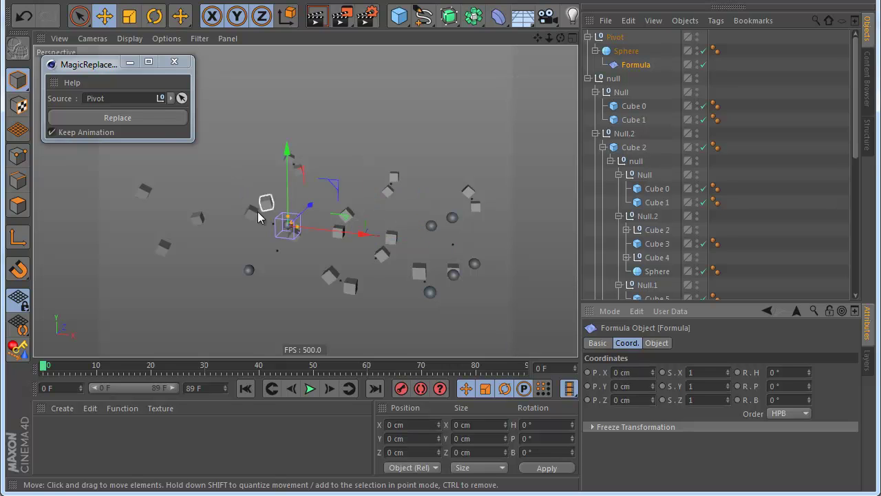
scroll(289, 231, "up", 5)
left_click(310, 388)
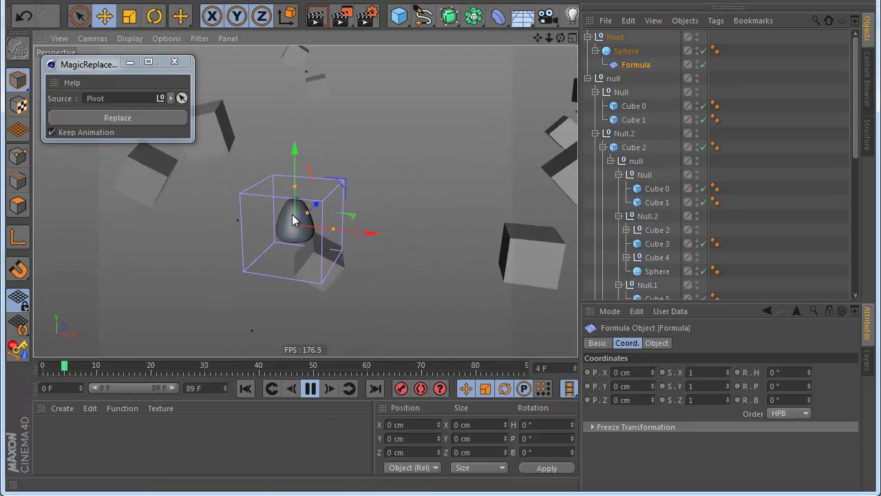
left_click(309, 388)
Replace Cube 7 and the cube just below it in the scene with Pivot, and play the animation
left_click(370, 242)
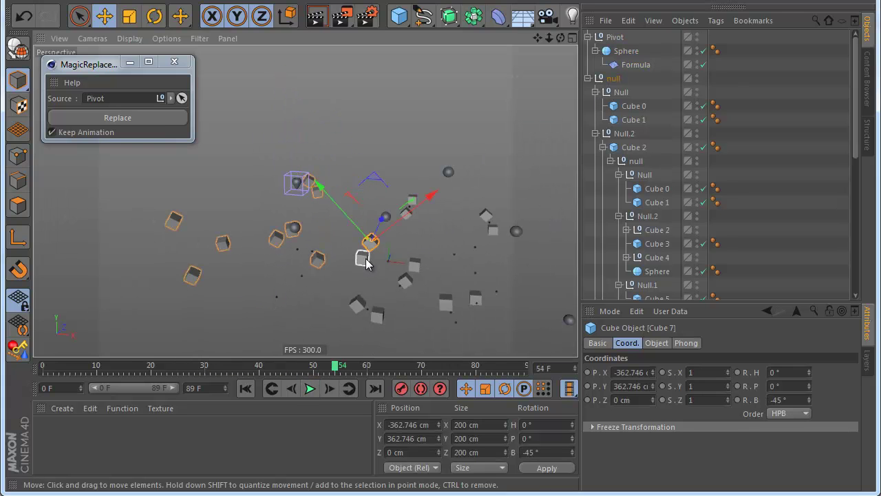
left_click(362, 259, "shift")
left_click(145, 117)
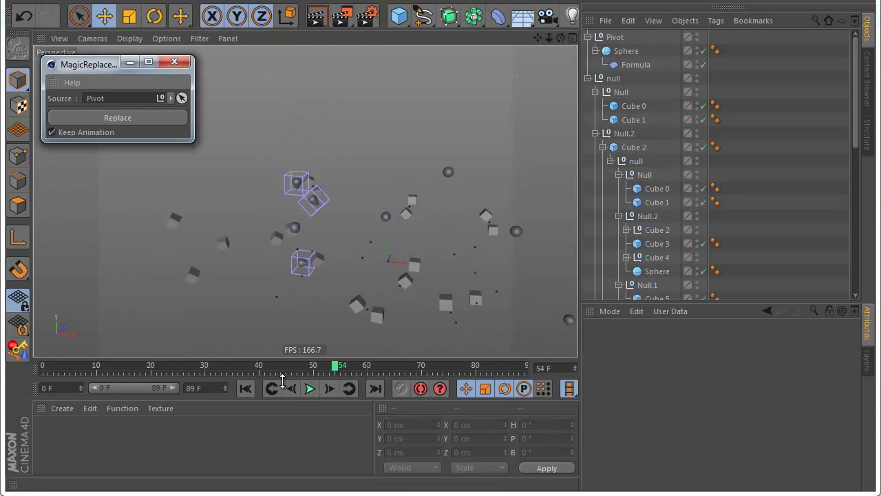
key("F8")
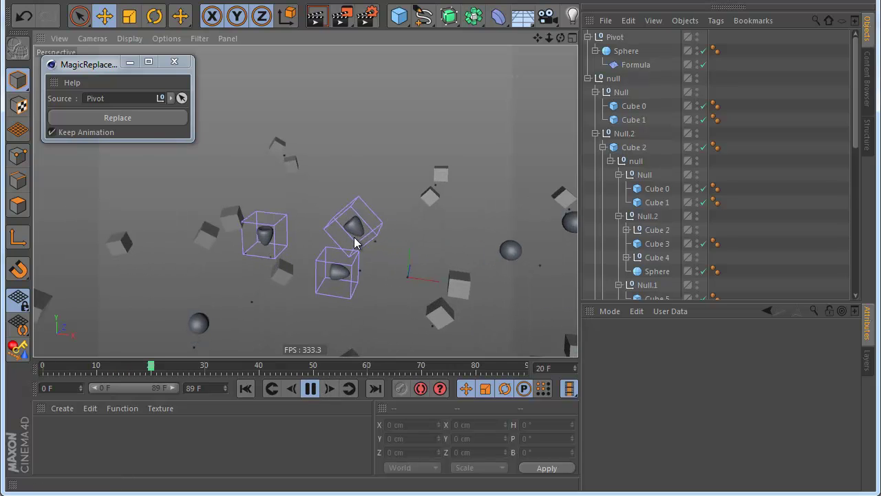
left_click(311, 387)
Return to the first frame and replace Cube 3 and the nearby lower cube at the scene's far edge with Pivot
left_click(201, 229)
key("shift+g")
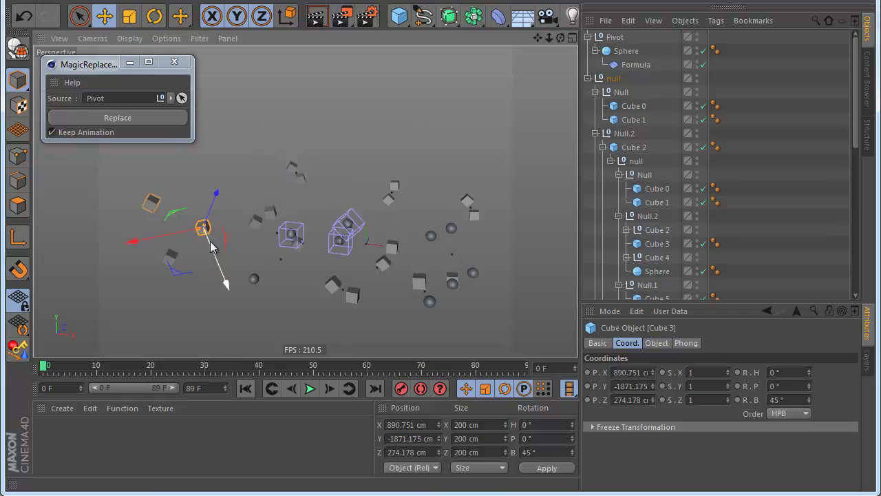
left_click(145, 117)
left_click(170, 258)
left_click(145, 118)
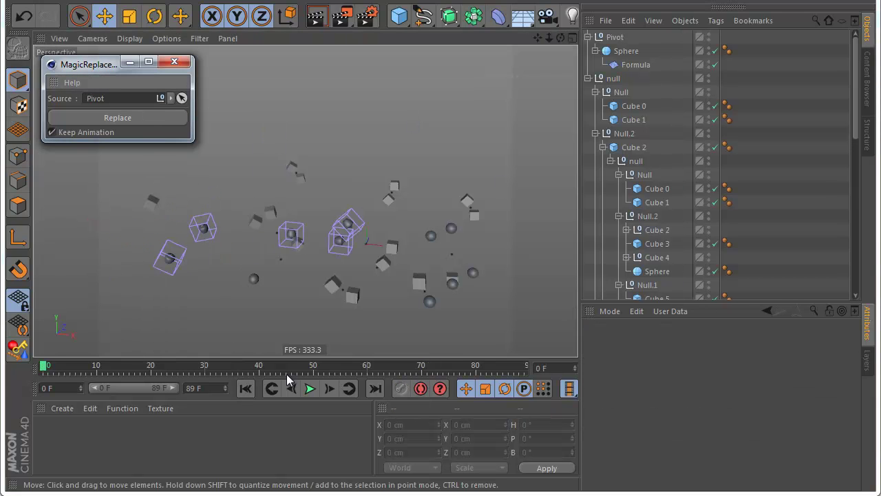
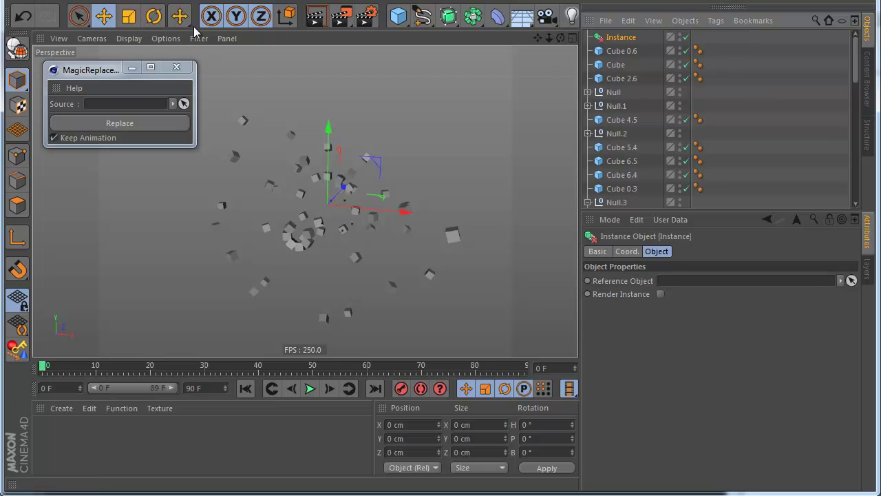
Add a null as the Instance's reference object and assign the Instance as the MagicReplace source
left_click(69, 0)
mouse_move(69, 4)
left_click(134, 19)
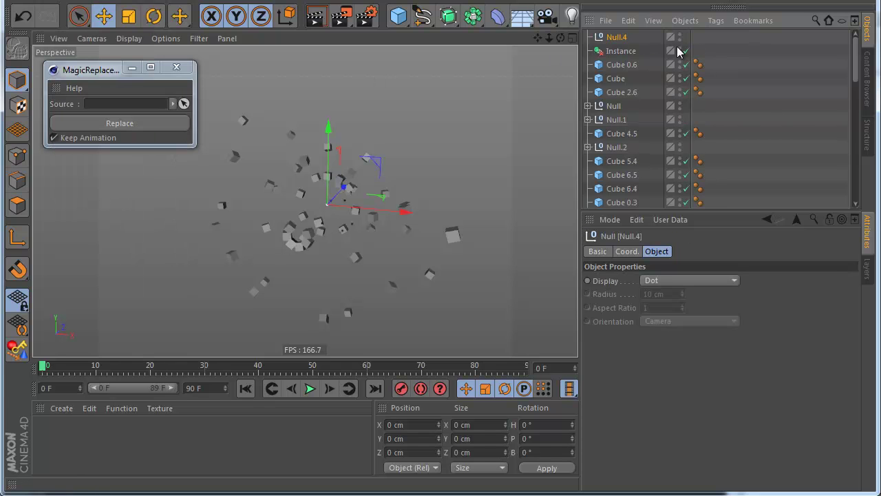
left_click(632, 51)
left_click_drag(675, 286, 672, 283)
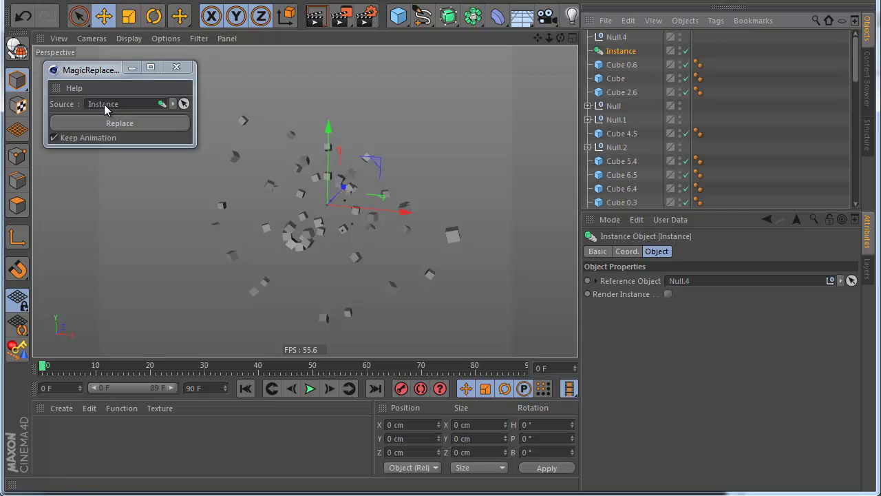
Select all Cube objects in the scene by object type and replace them with the Instance
left_click(841, 23)
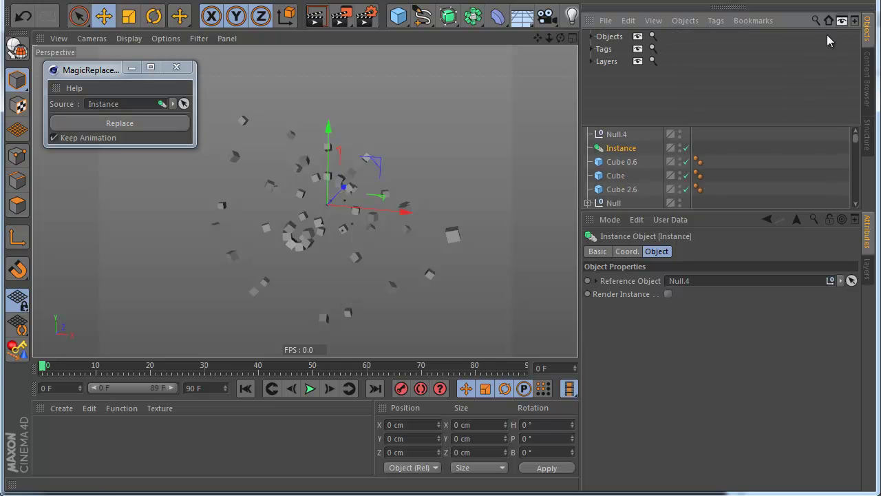
left_click(592, 37)
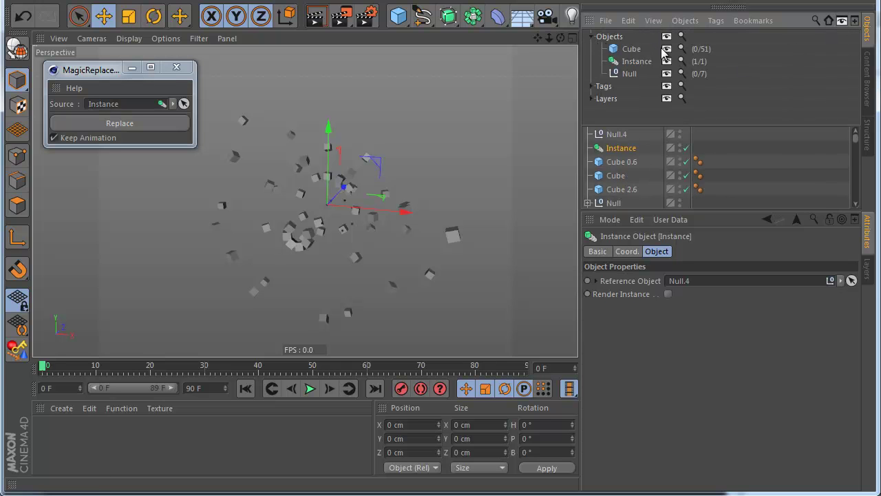
left_click(614, 49)
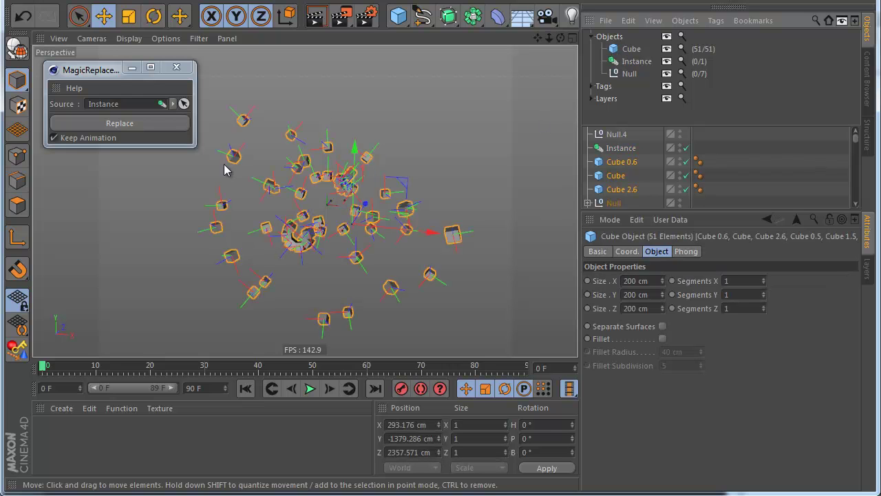
left_click(163, 124)
left_click(592, 38)
left_click(592, 49)
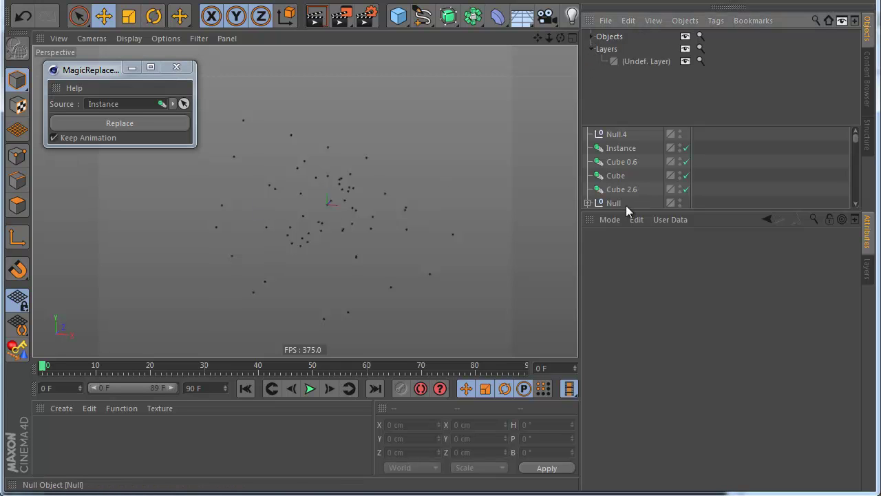
Add a sphere and a Formula deformer as children of Null.4, and play the animation
left_click(618, 136)
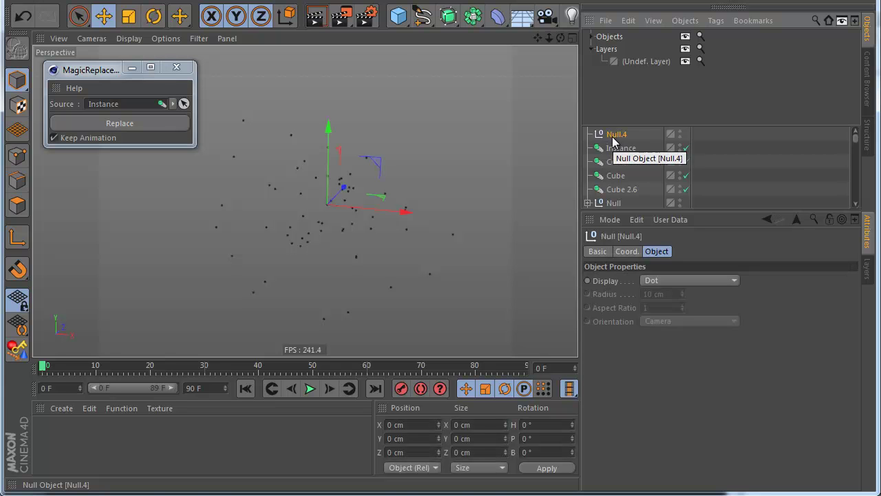
left_click_drag(398, 16, 599, 89)
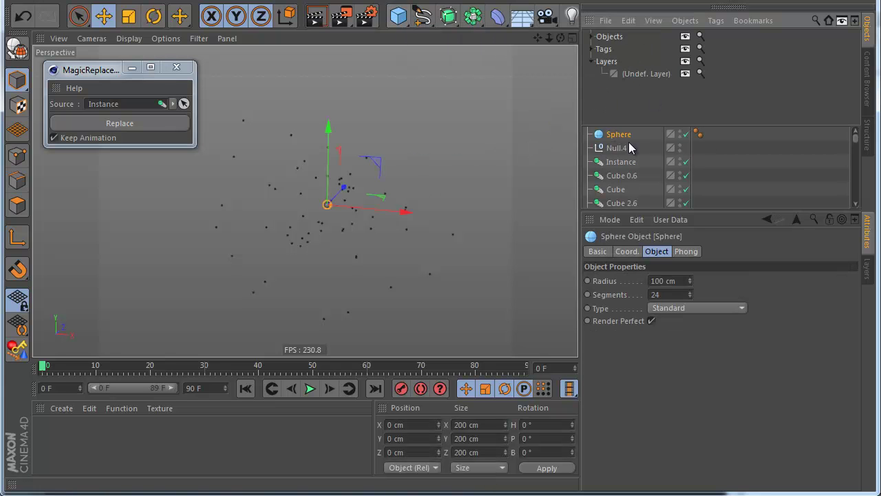
left_click_drag(606, 153, 608, 149)
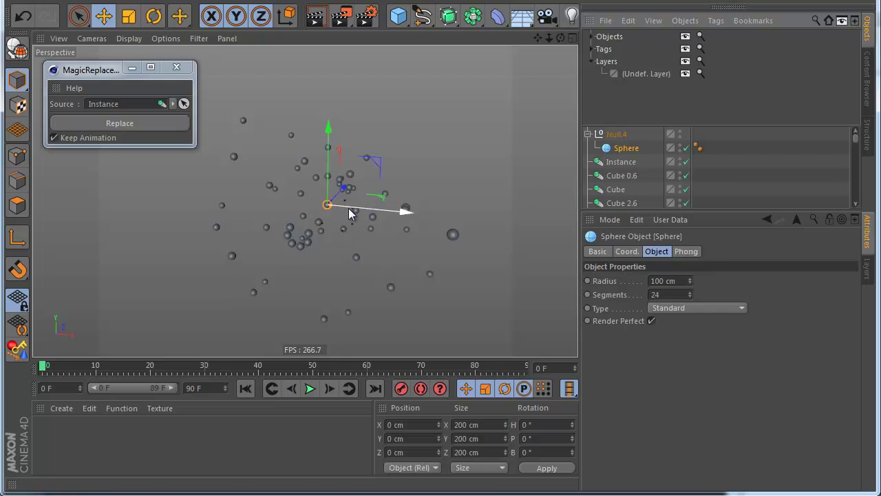
left_click_drag(472, 17, 227, 180)
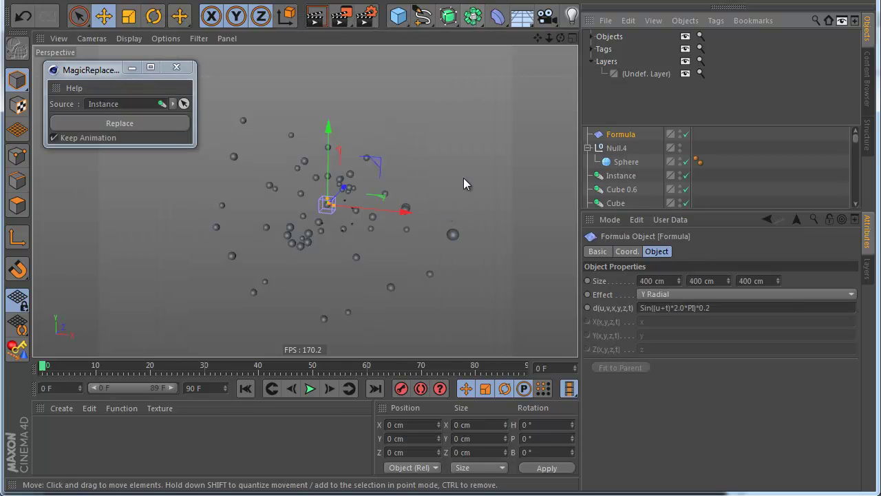
left_click_drag(610, 167, 609, 168)
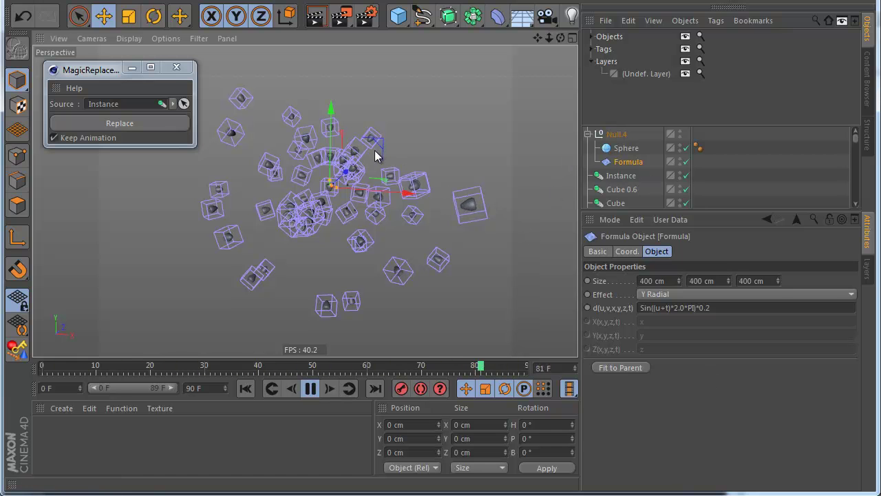
Increase the radius of the sphere inside Null.4 and collapse the Null.4 hierarchy
left_click(626, 148)
left_click_drag(689, 282, 686, 291)
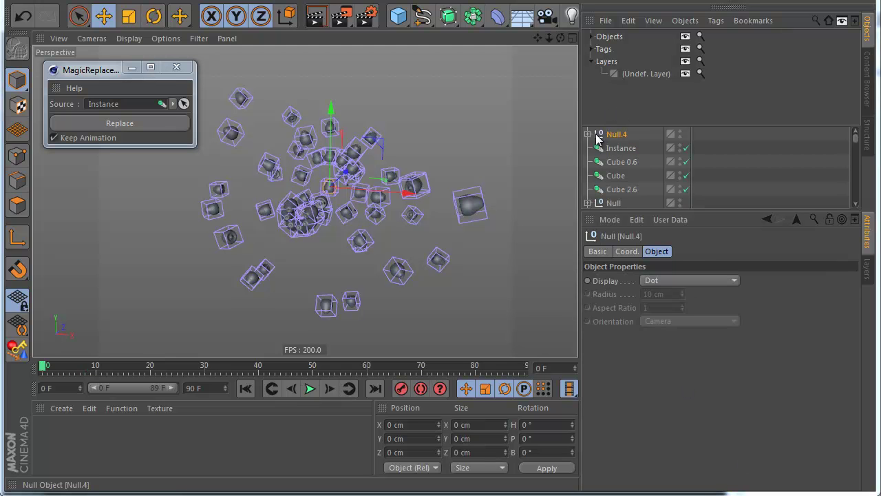
left_click(588, 133)
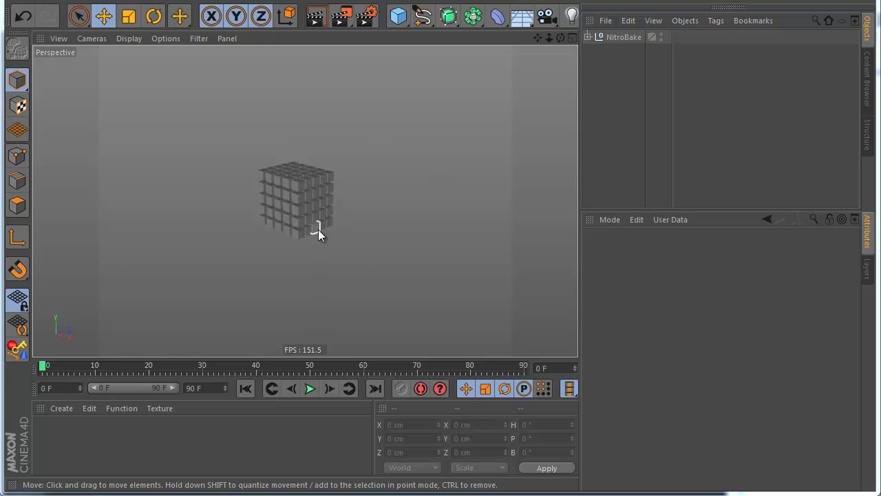
Preview the NitroBake animation, and add a sphere as the MagicReplace source
left_click(316, 384)
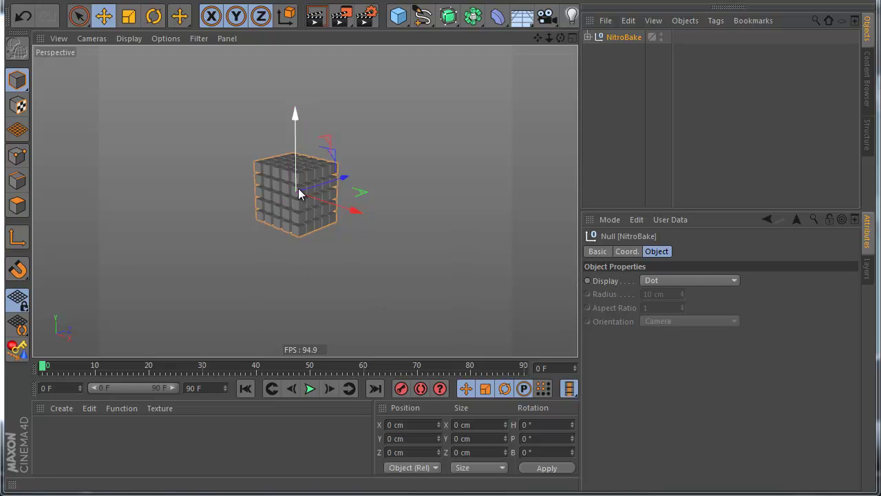
left_click(26, 353)
left_click_drag(391, 23, 646, 69)
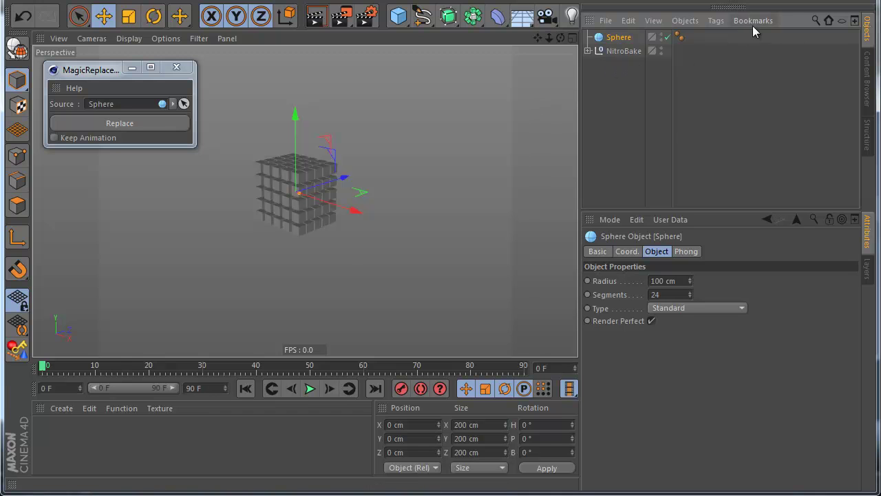
Select all the cubes inside NitroBake by object type
left_click(838, 21)
left_click(592, 37)
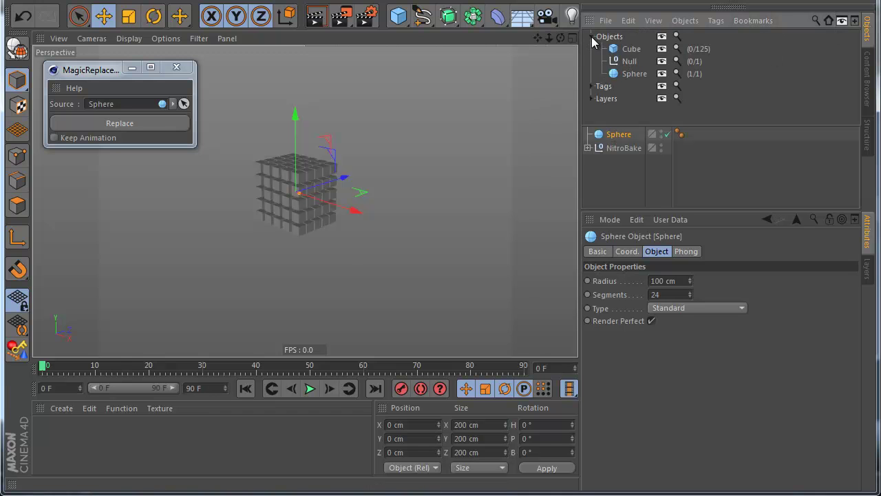
left_click(613, 51)
left_click(591, 37)
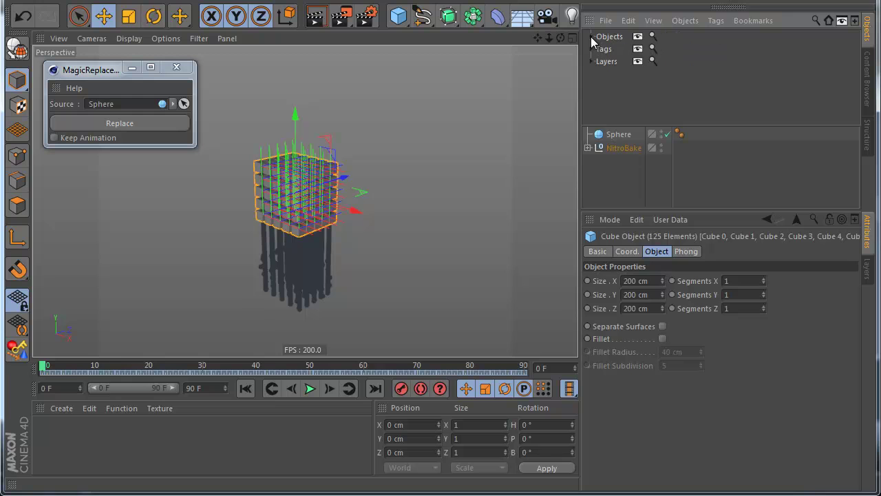
left_click(588, 148)
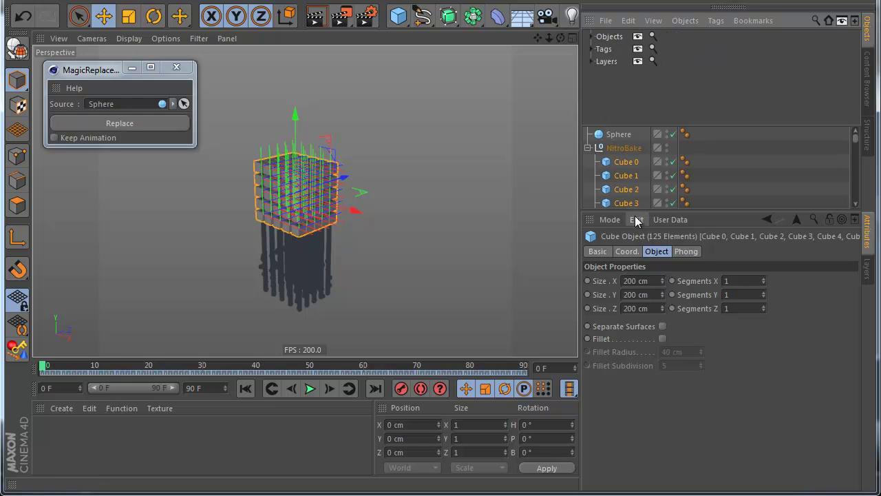
left_click(588, 148)
left_click(839, 22)
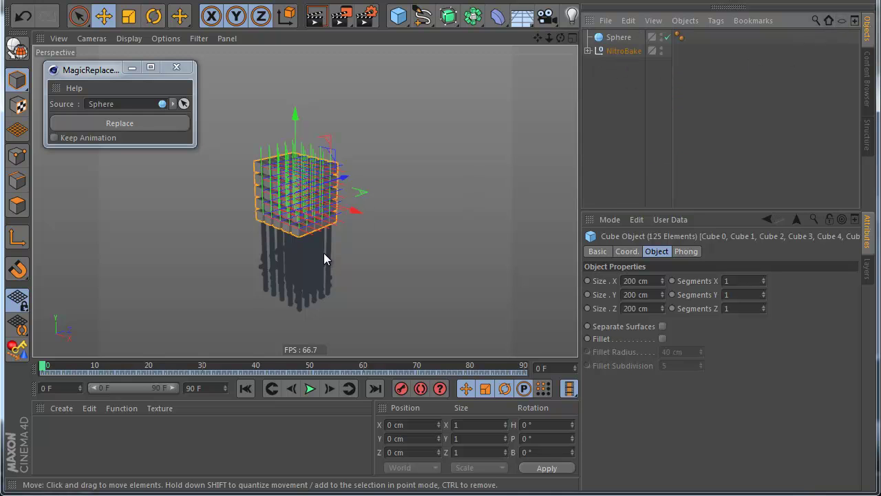
Replace the selected NitroBake cubes with Sphere while keeping their animation, play the result and return to the first frame
left_click(148, 125)
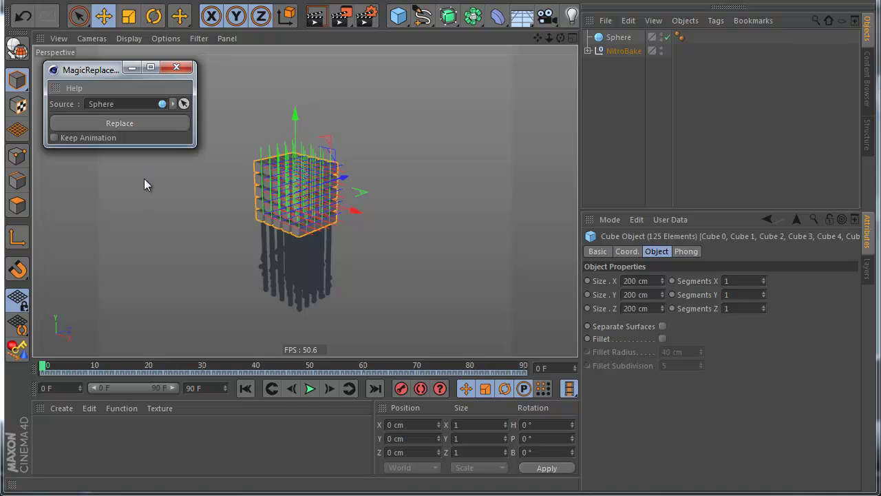
left_click(122, 125)
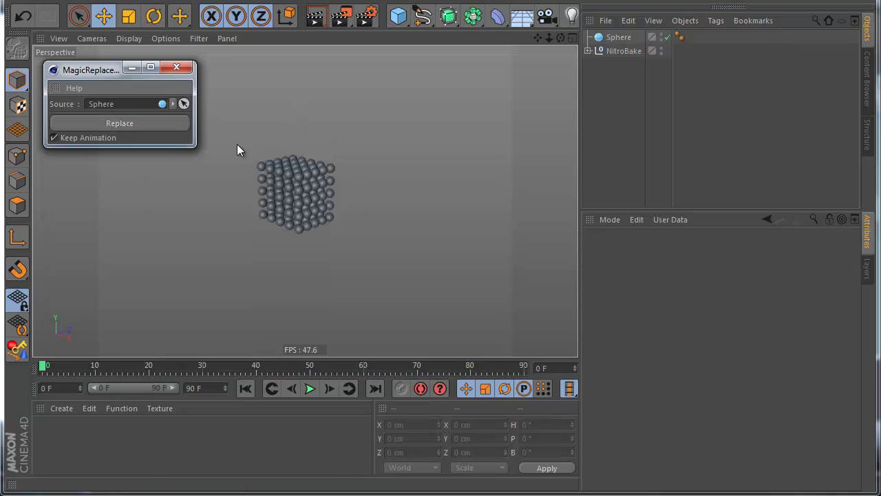
left_click(310, 388)
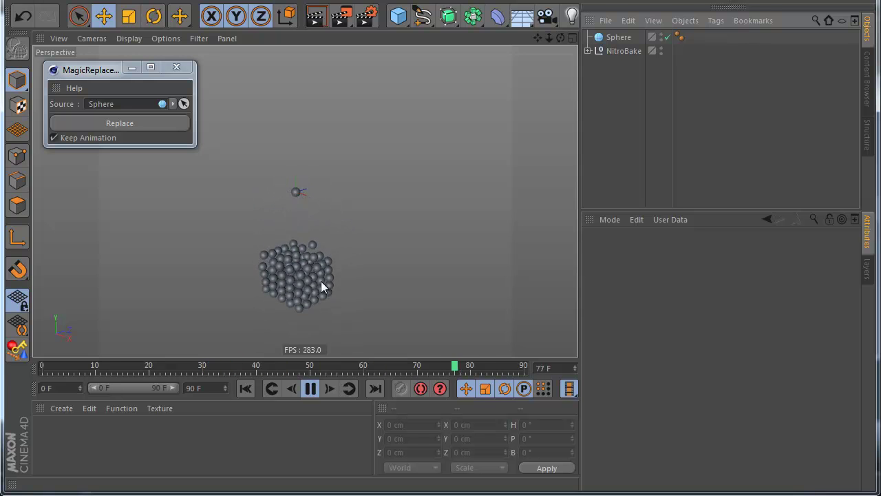
left_click(311, 388)
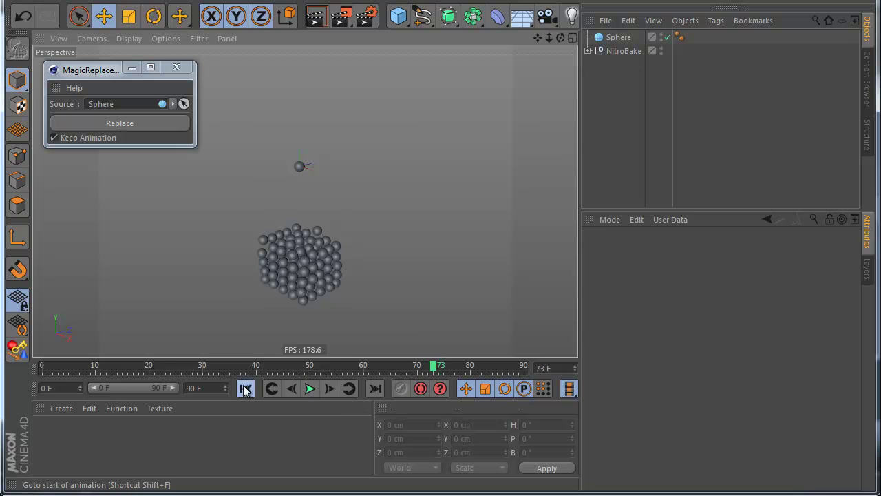
left_click(245, 389)
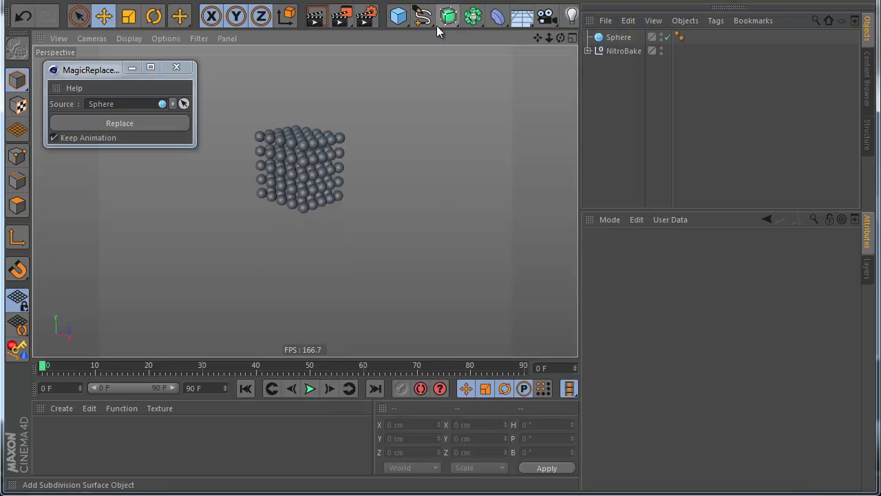
Add an Instance object to the scene
left_click(424, 19)
left_click(448, 15)
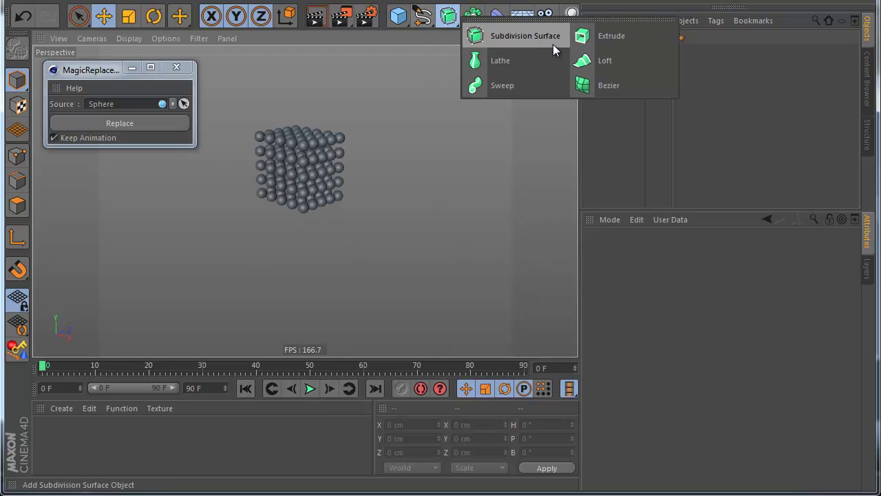
left_click(473, 14)
left_click(730, 60)
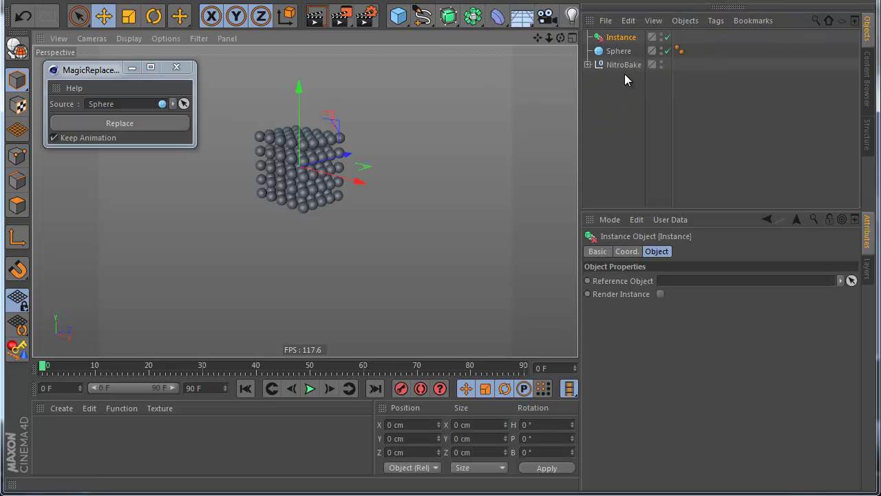
Make the Instance the MagicReplace source and link it to a newly added Null as its reference object
left_click_drag(620, 37, 137, 104)
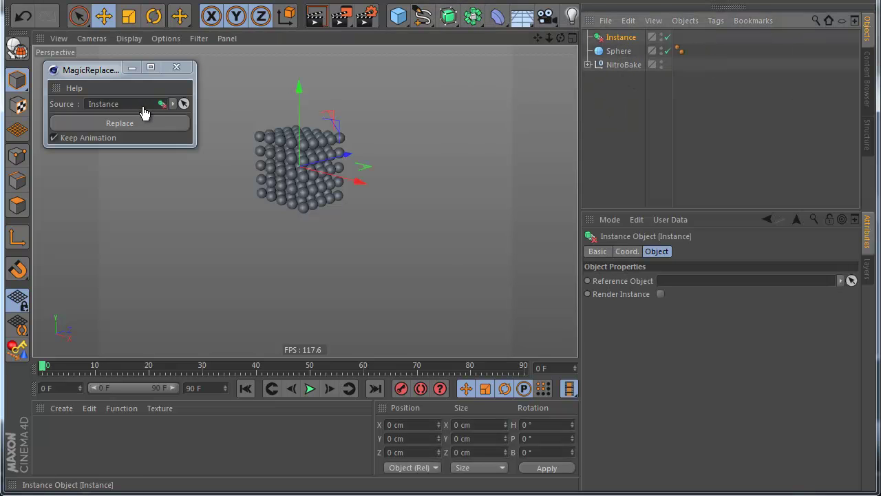
left_click(423, 15)
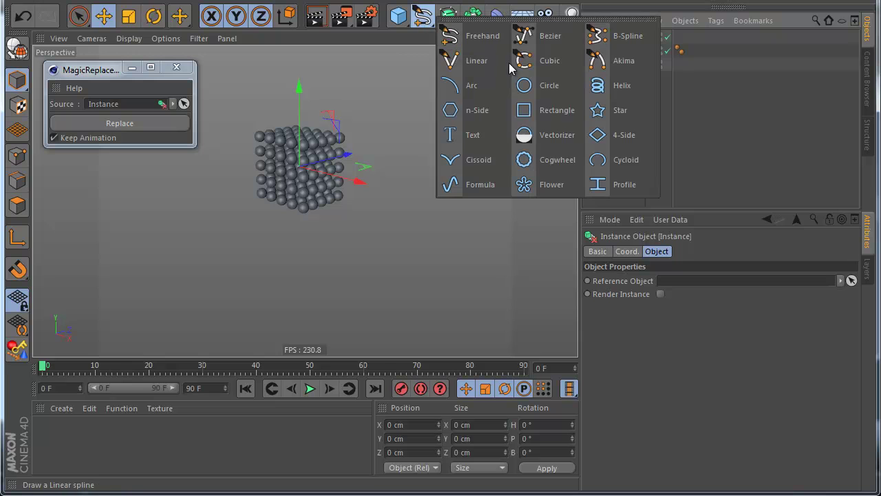
left_click_drag(405, 31, 434, 35)
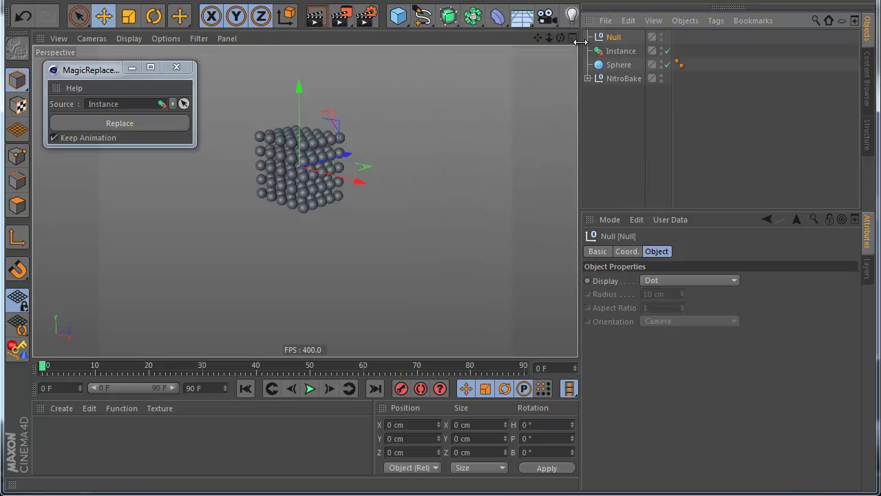
left_click(622, 52)
left_click_drag(719, 305, 702, 281)
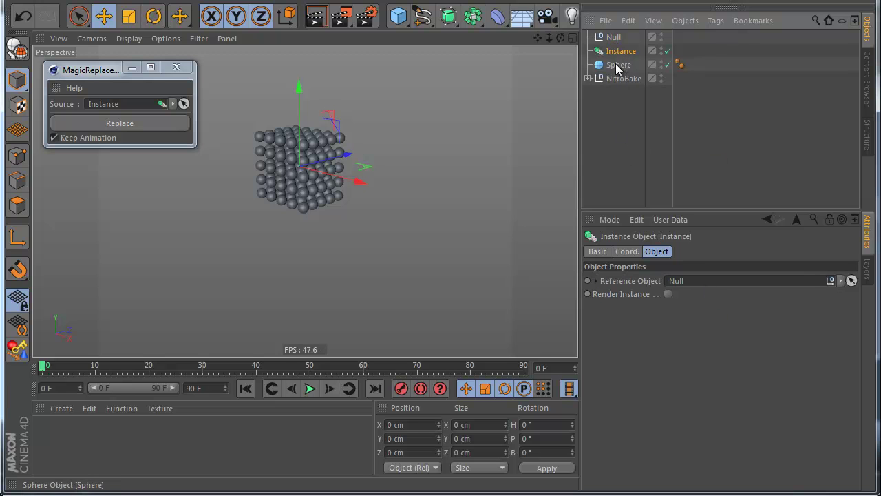
Select all Sphere objects by object type and replace them with the Instance, keeping their animation
left_click(840, 21)
left_click(591, 36)
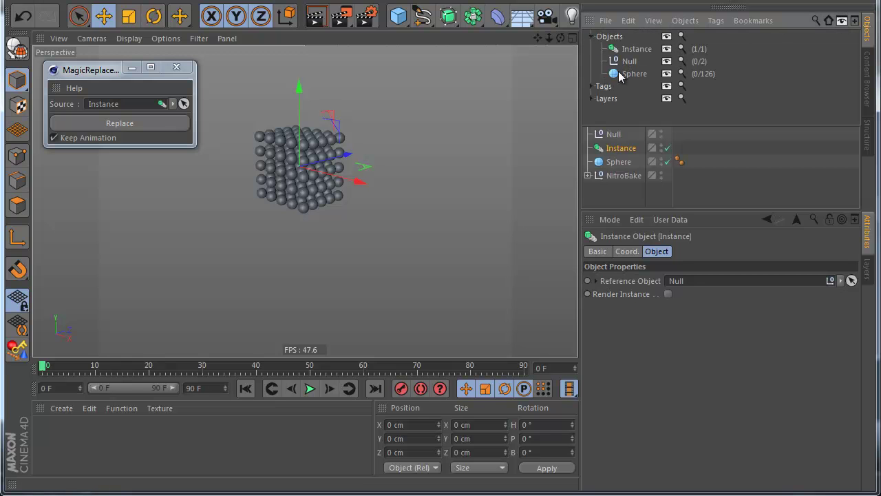
left_click(623, 74)
left_click(592, 36)
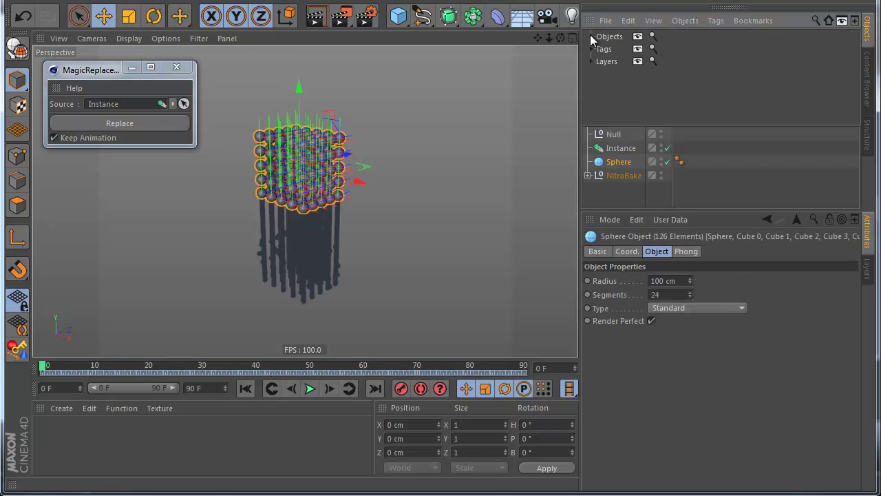
left_click(119, 123)
Add a Torus as a child of the Null and play the animation with the instances showing it
left_click(406, 22)
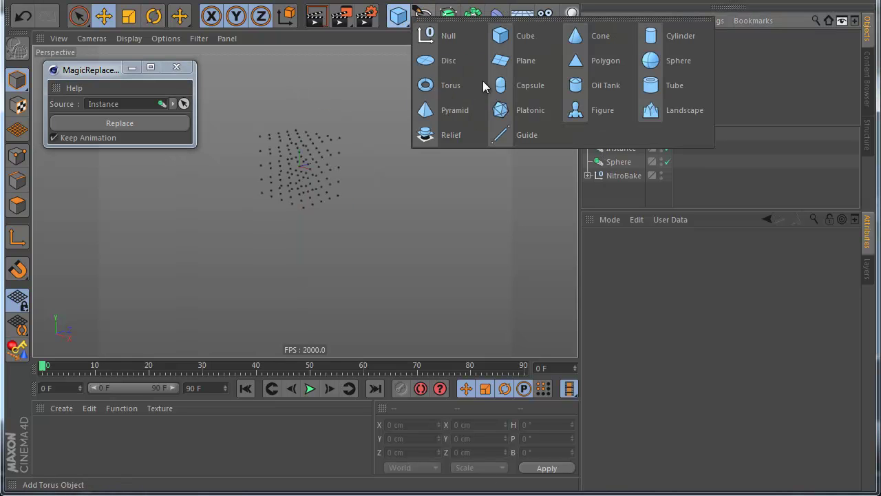
left_click(451, 86)
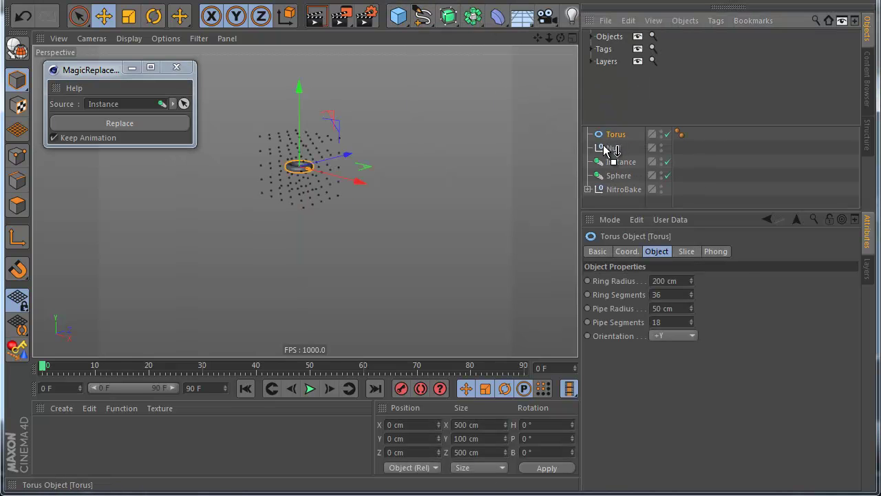
left_click_drag(604, 150, 606, 149)
left_click(310, 389)
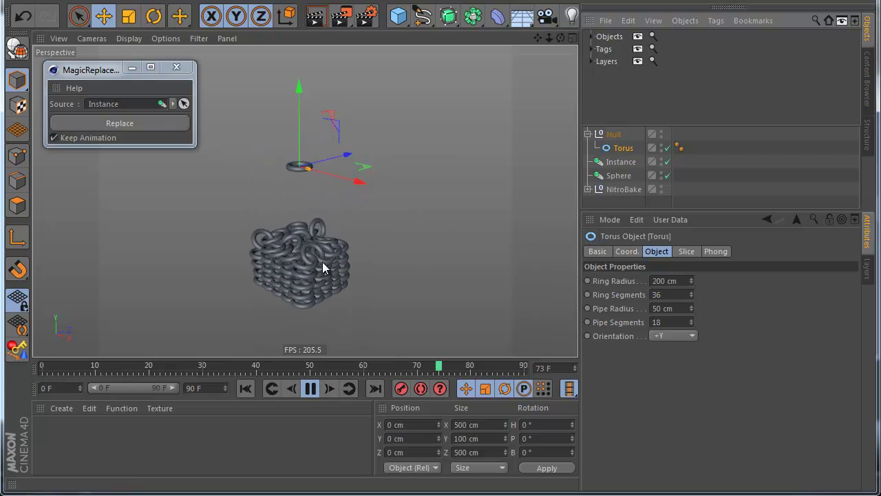
Add a Platonic object inside the Null and delete the Torus, so the instances use the Platonic instead
left_click(398, 15)
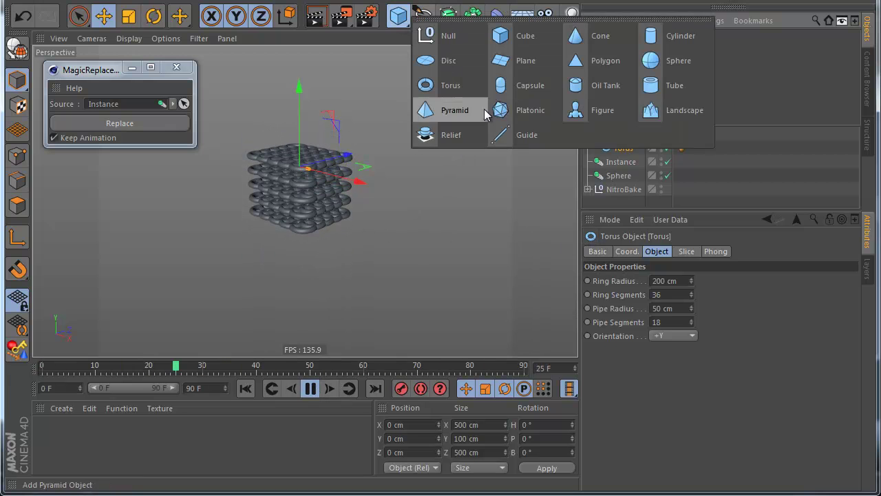
left_click(510, 115)
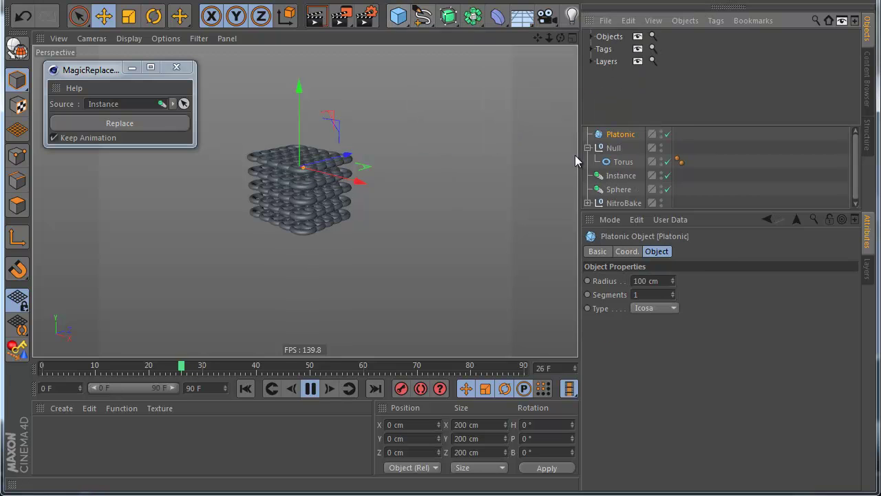
left_click_drag(606, 135, 610, 150)
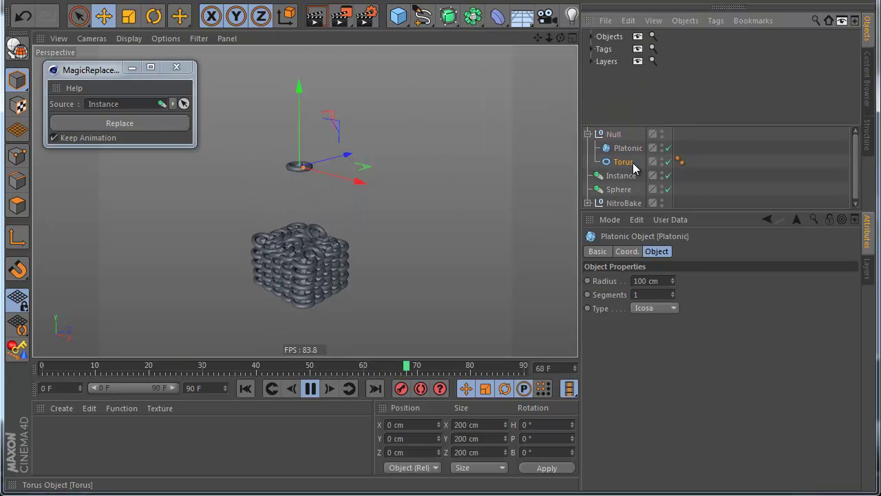
left_click(623, 161)
key("Delete")
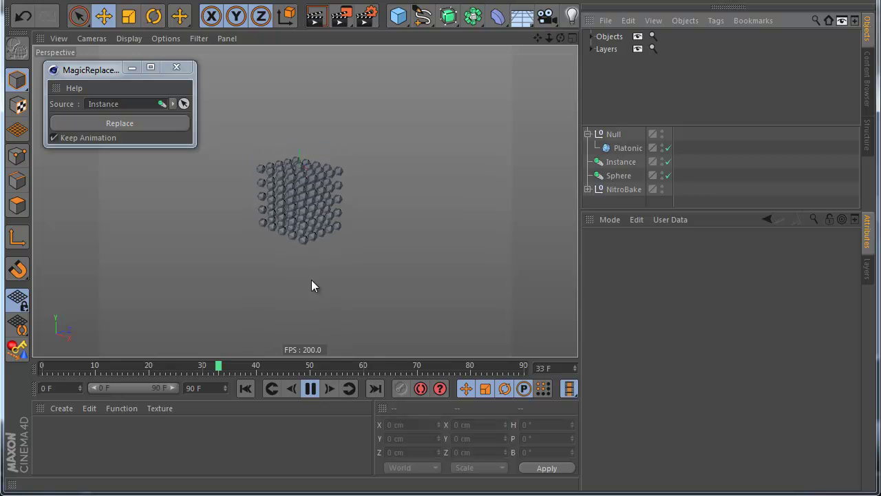